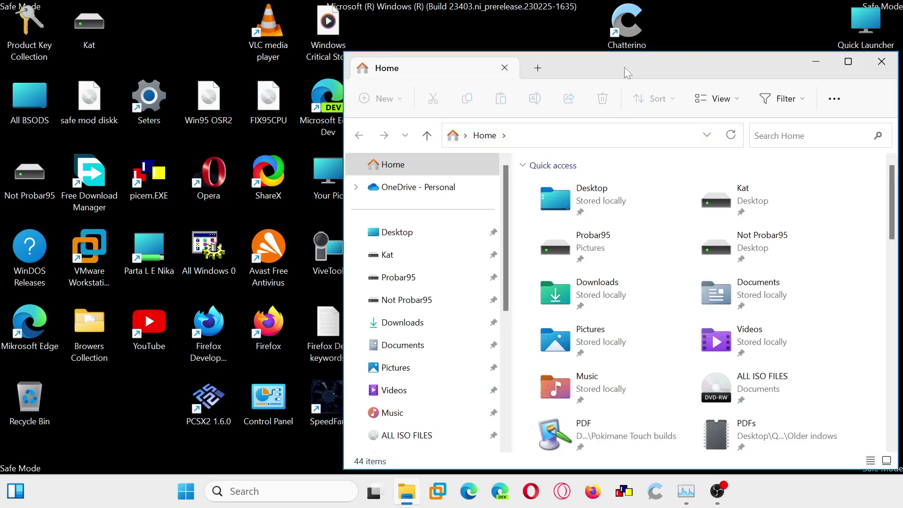
Step: Move the File Explorer Home window and maximize it to fill the whole screen
{"action": "left_click_drag", "start_coordinate": [627, 72], "coordinate": [426, 47]}
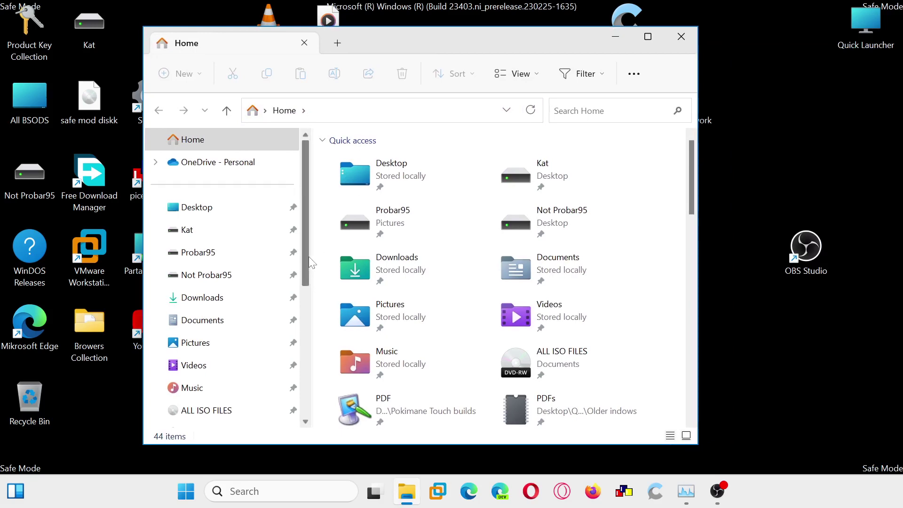
{"action": "double_click", "coordinate": [407, 36]}
{"action": "scroll", "coordinate": [160, 188], "scroll_direction": "down", "scroll_amount": 3}
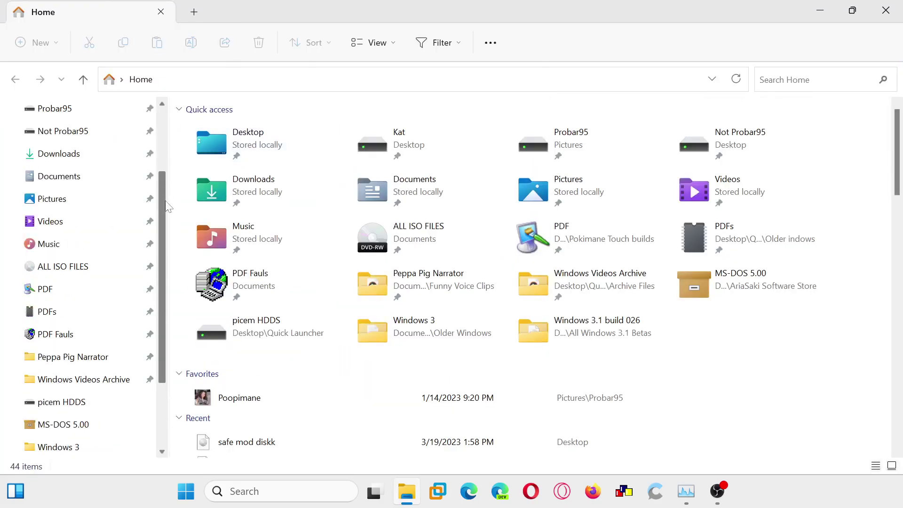
Step: Switch to OBS to check the recording's audio mixer, and return to File Explorer
{"action": "left_click", "coordinate": [715, 490]}
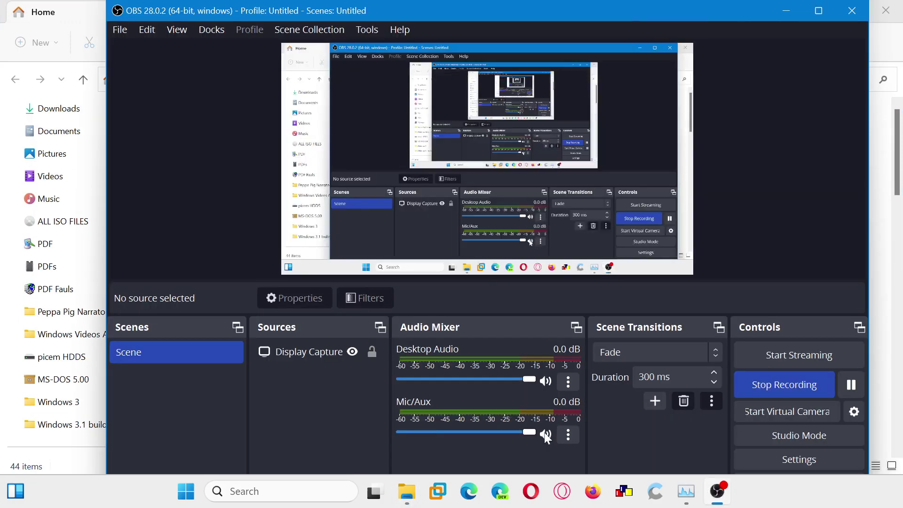
{"action": "left_click", "coordinate": [90, 10]}
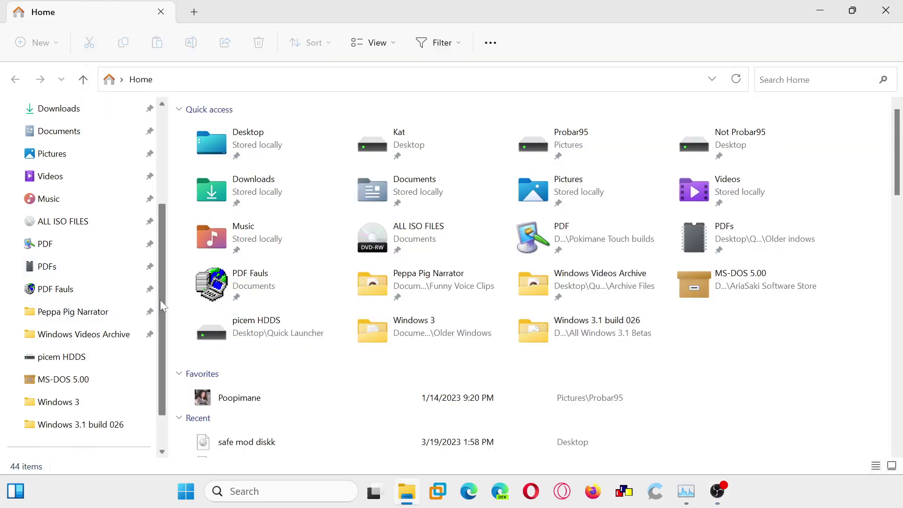
Step: Open the text document "SAFE MODE oooooo" from the Documents folder
{"action": "left_click", "coordinate": [57, 132]}
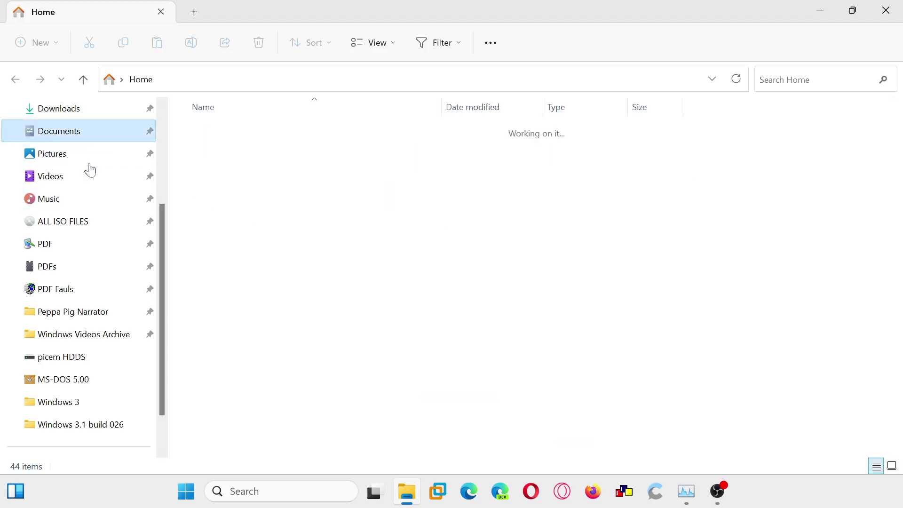
{"action": "scroll", "coordinate": [440, 312], "scroll_direction": "down", "scroll_amount": 20}
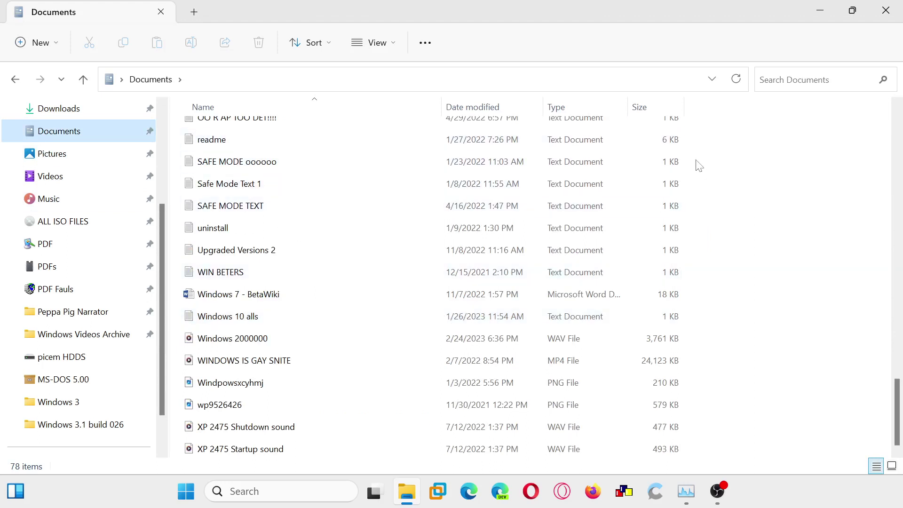
{"action": "left_click", "coordinate": [404, 171]}
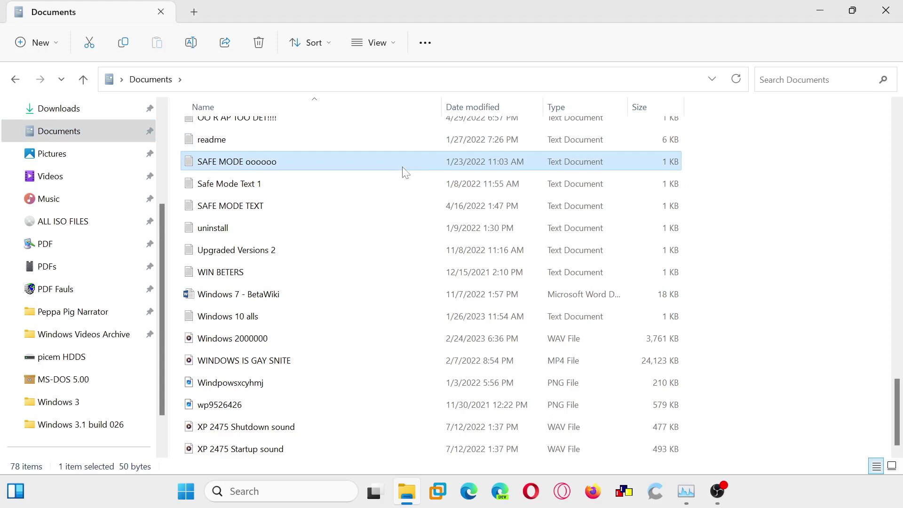
{"action": "double_click", "coordinate": [403, 171]}
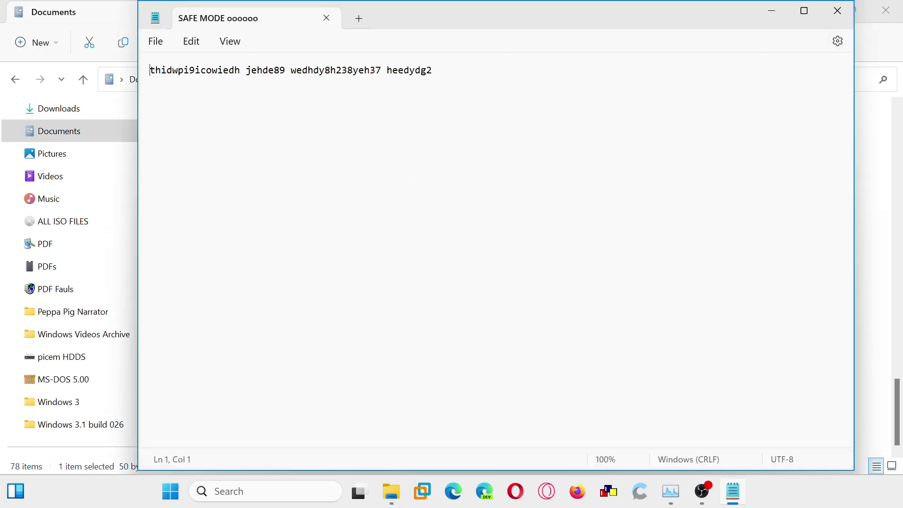
Step: Below a blank line, add the lines "new..." and "cdiucdiuucdcdkcdbcdbb" to the document, and close it with the changes saved
{"action": "left_click", "coordinate": [432, 70]}
{"action": "key", "text": "Return"}
{"action": "key", "text": "Return"}
{"action": "type", "text": "new..."}
{"action": "key", "text": "Return"}
{"action": "type", "text": "cdiucdiuucd"}
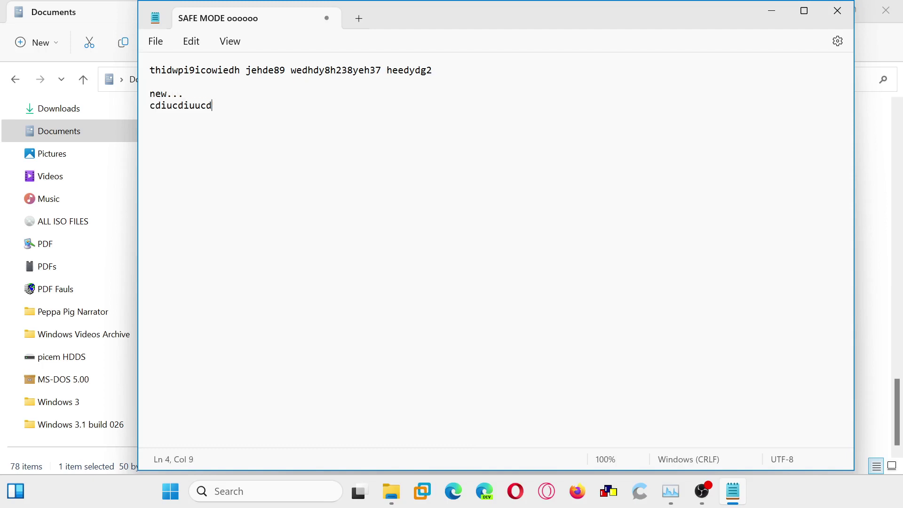
{"action": "type", "text": "cdkcdbcdbb"}
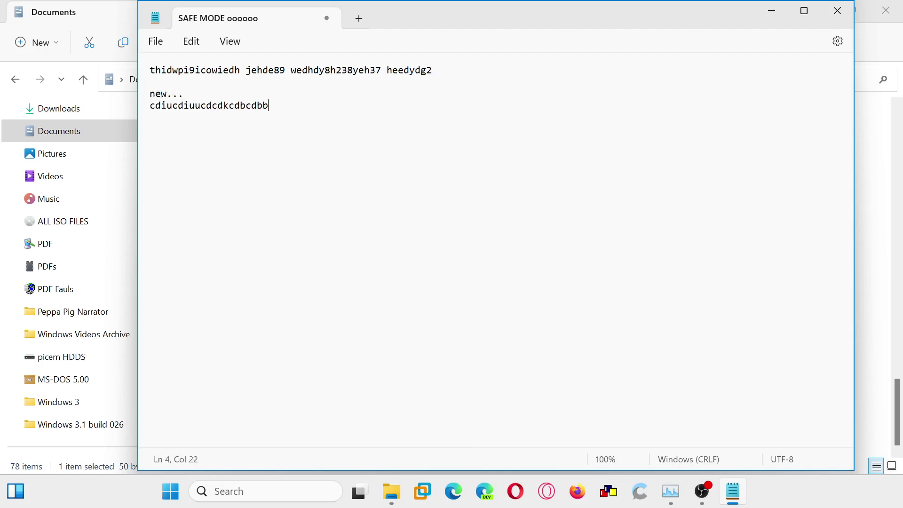
{"action": "left_click", "coordinate": [837, 10]}
{"action": "left_click", "coordinate": [397, 277]}
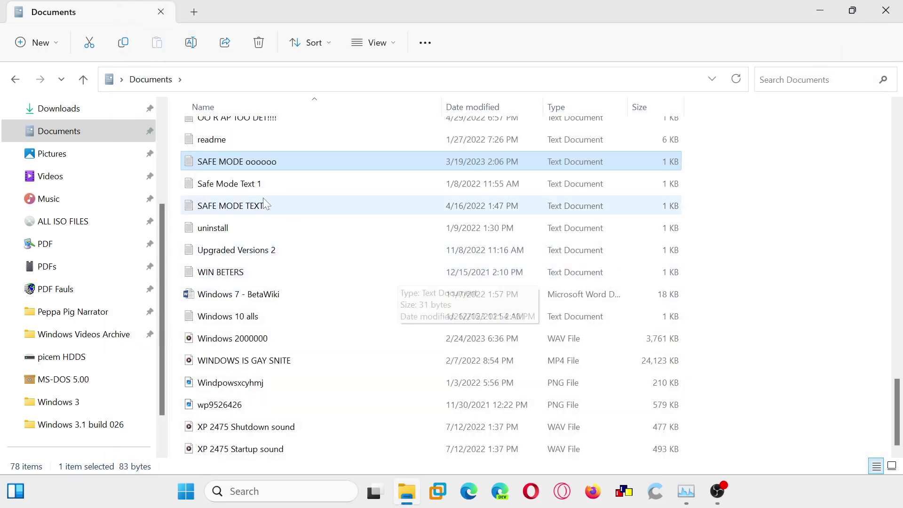
Step: Open the document "Safe Mode Text 1" and append ". But first, we need to add" to its existing sentence
{"action": "left_click", "coordinate": [246, 184]}
{"action": "double_click", "coordinate": [245, 183]}
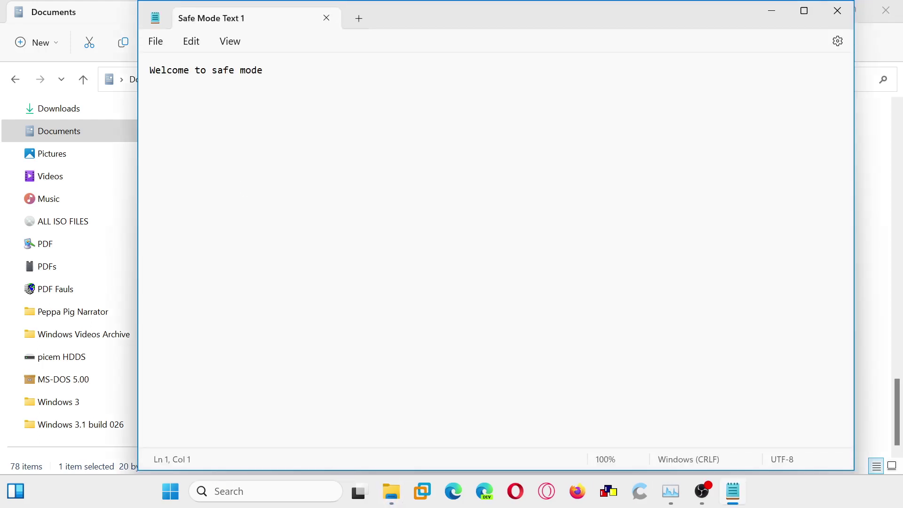
{"action": "left_click", "coordinate": [263, 70]}
{"action": "type", "text": ". But first, we need to add"}
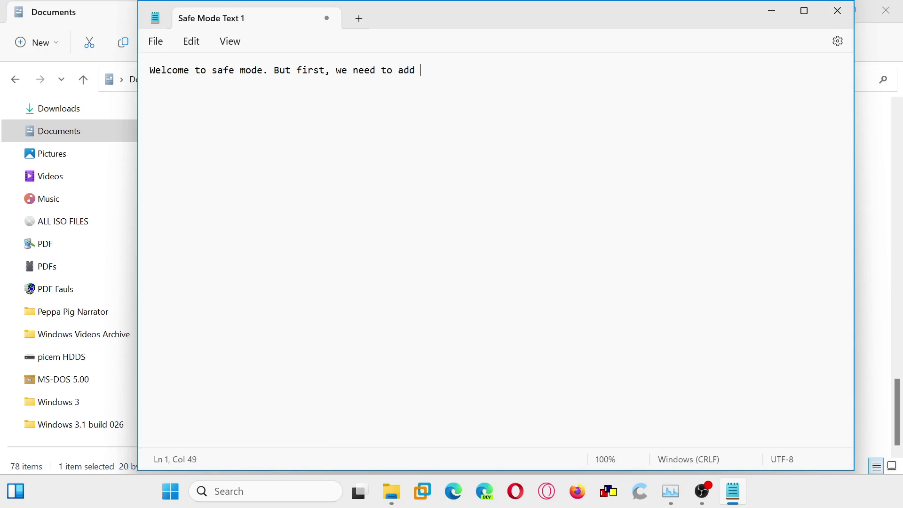
Step: Continue the text with "a lot of files and a fooolder on dokuments. Hope the icons"
{"action": "type", "text": "a lot of files and a f"}
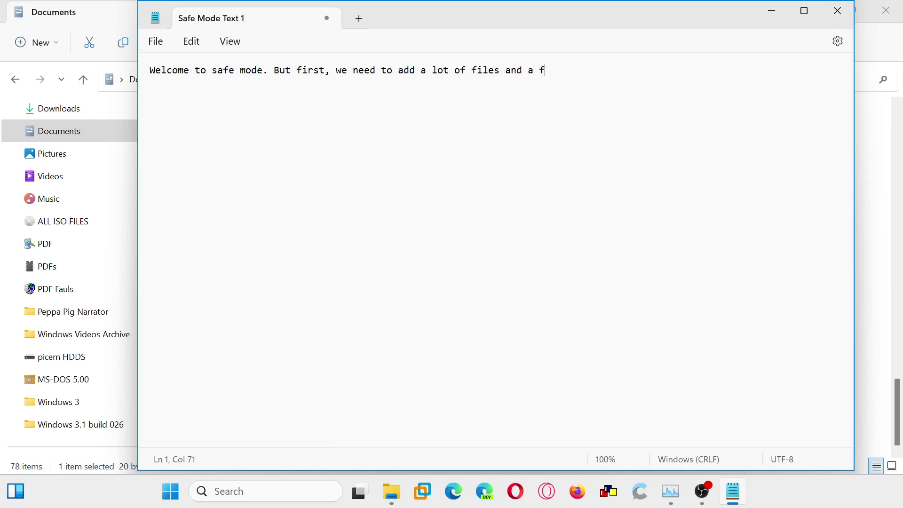
{"action": "type", "text": "ooo"}
{"action": "key", "text": "BackSpace"}
{"action": "type", "text": "olf"}
{"action": "key", "text": "BackSpace"}
{"action": "type", "text": "der to"}
{"action": "key", "text": "BackSpace"}
{"action": "key", "text": "BackSpace"}
{"action": "type", "text": "on dokumen"}
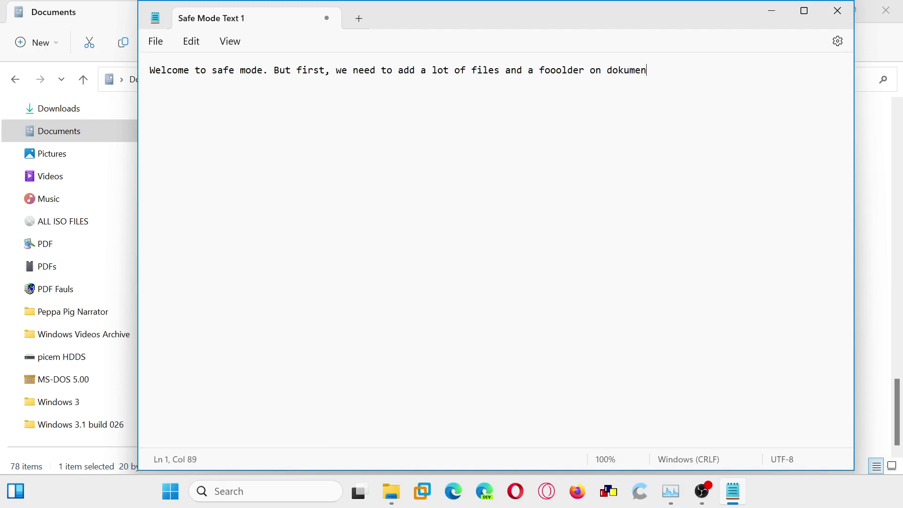
{"action": "type", "text": "ts. Hope the icons "}
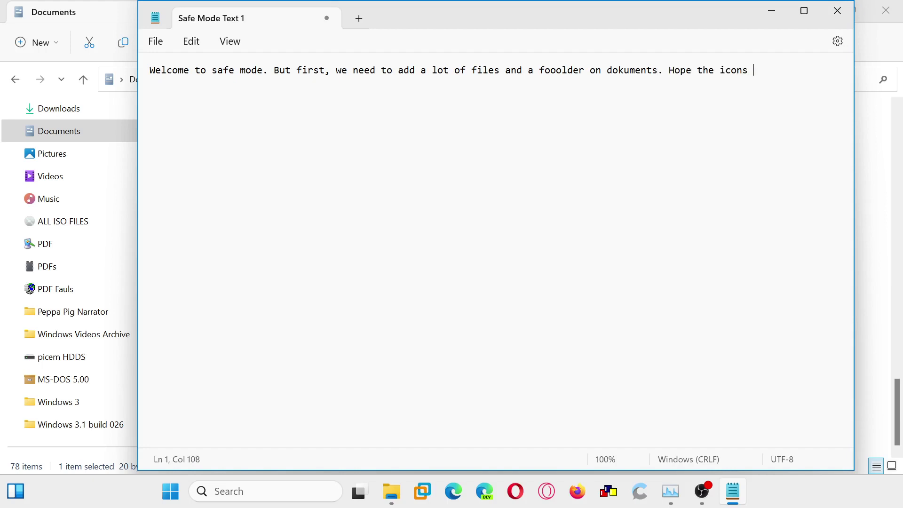
Step: Complete the last sentence with "dom't mess up once we exit from safe mode"
{"action": "type", "text": "dom't mess up oncw"}
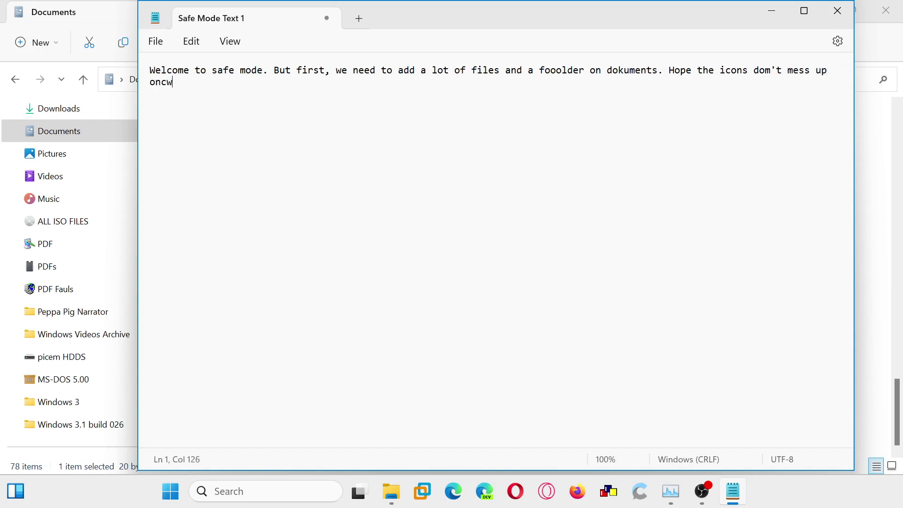
{"action": "key", "text": "BackSpace"}
{"action": "key", "text": "BackSpace"}
{"action": "type", "text": "e we e"}
{"action": "type", "text": "xit from"}
{"action": "type", "text": " safe mod"}
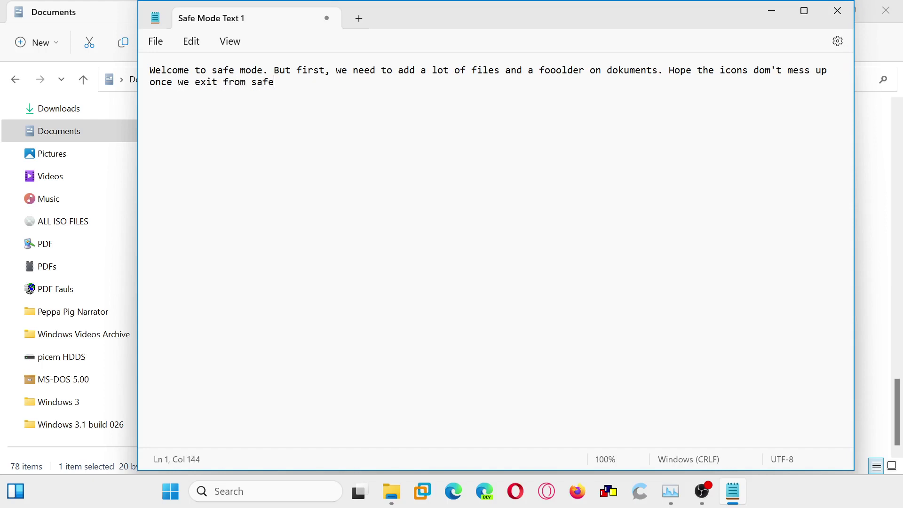
{"action": "type", "text": "e"}
Step: Correct "dom't" to "don't" and close the document with its changes saved
{"action": "left_click", "coordinate": [771, 70]}
{"action": "key", "text": "BackSpace"}
{"action": "type", "text": "n"}
{"action": "left_click", "coordinate": [830, 13]}
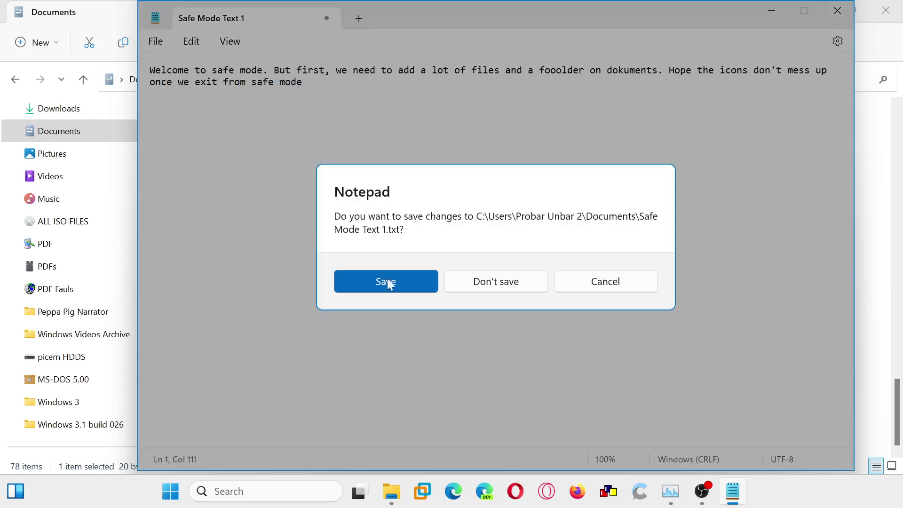
{"action": "left_click", "coordinate": [376, 278]}
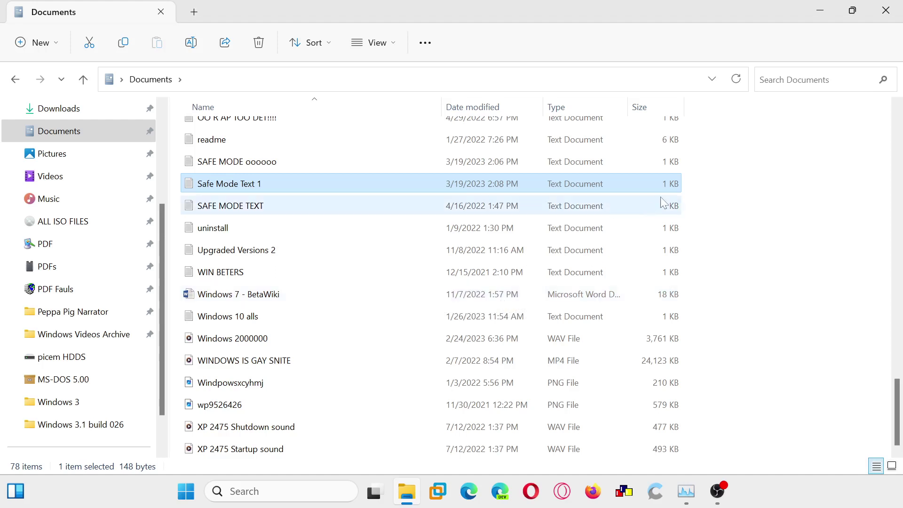
Step: Create a new folder named "Safe Mode Fooolder" in Documents
{"action": "left_click", "coordinate": [700, 211]}
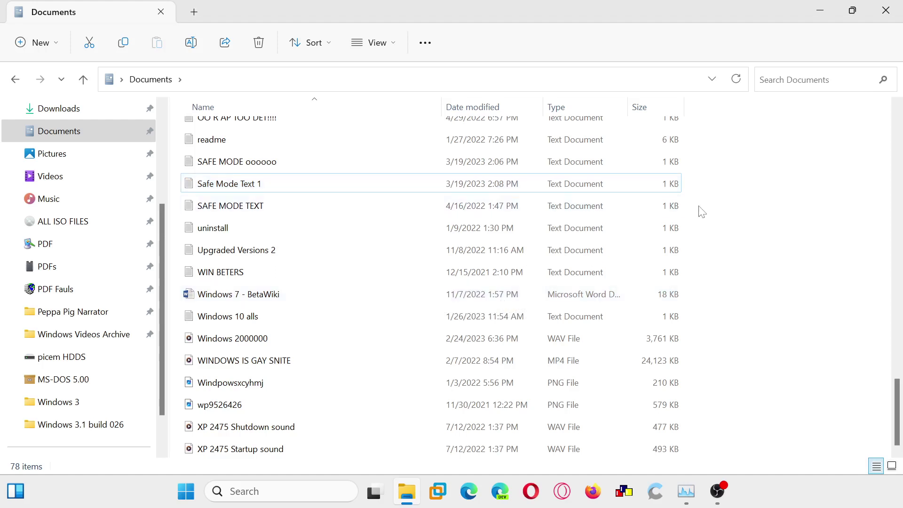
{"action": "right_click", "coordinate": [701, 210]}
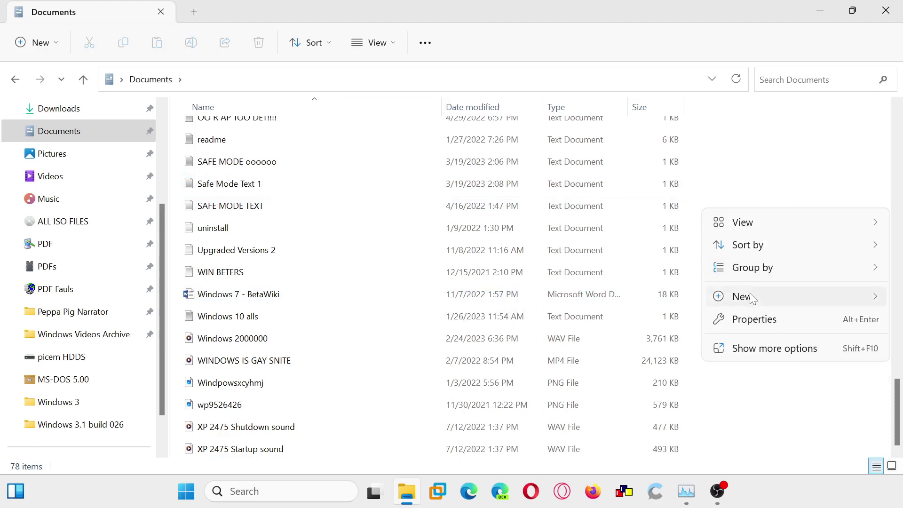
{"action": "mouse_move", "coordinate": [742, 294]}
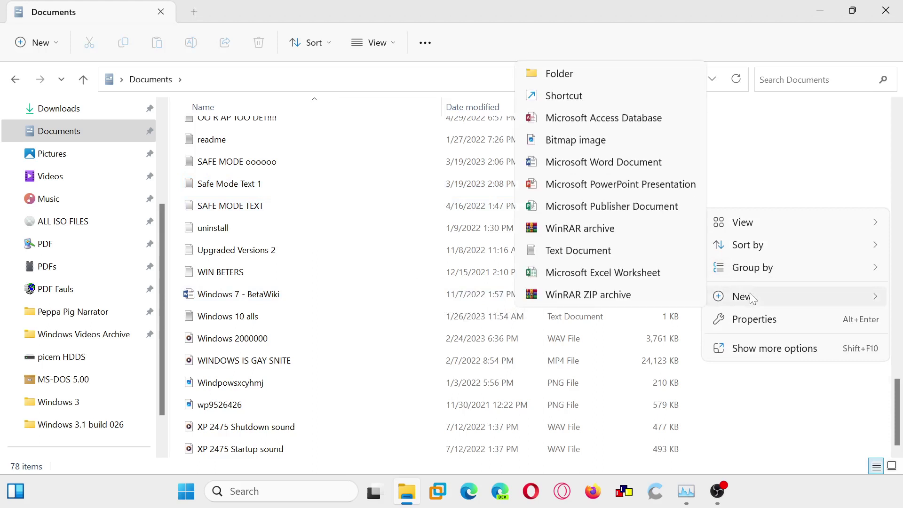
{"action": "left_click", "coordinate": [597, 81]}
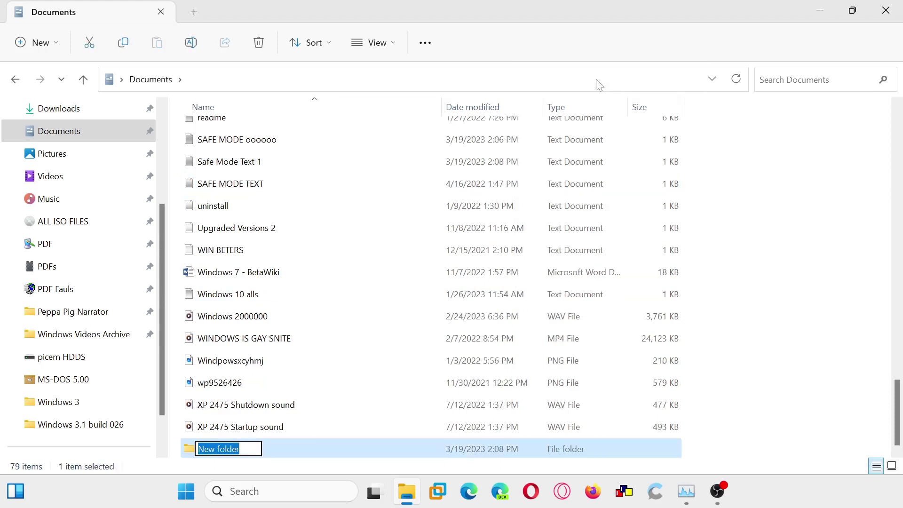
{"action": "type", "text": "S"}
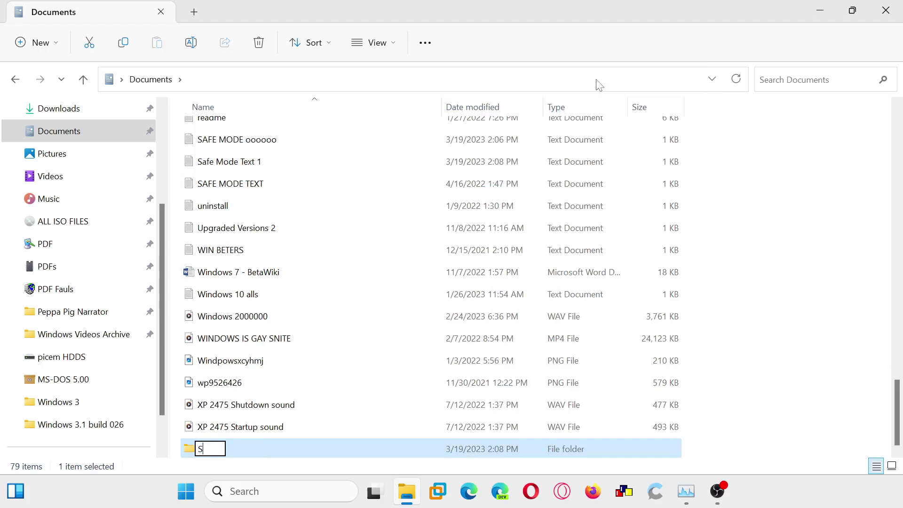
{"action": "type", "text": "afe Mode"}
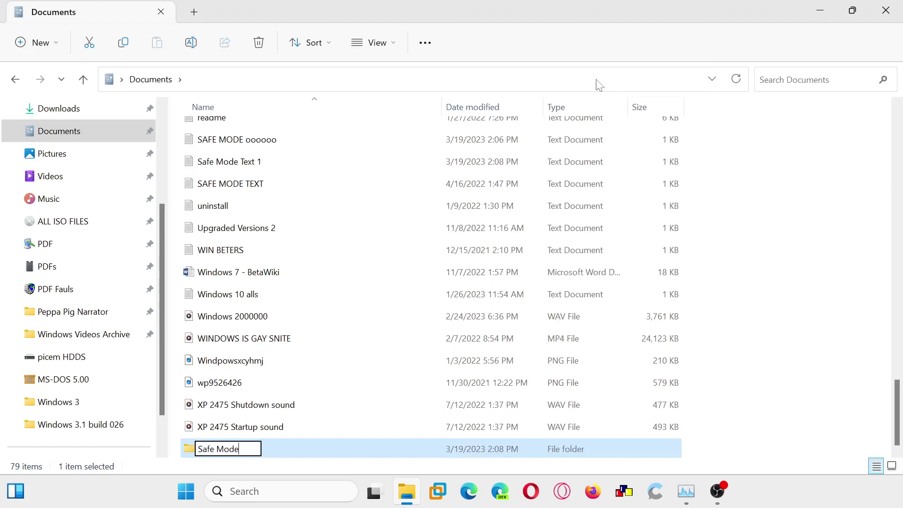
{"action": "type", "text": " Fooolder"}
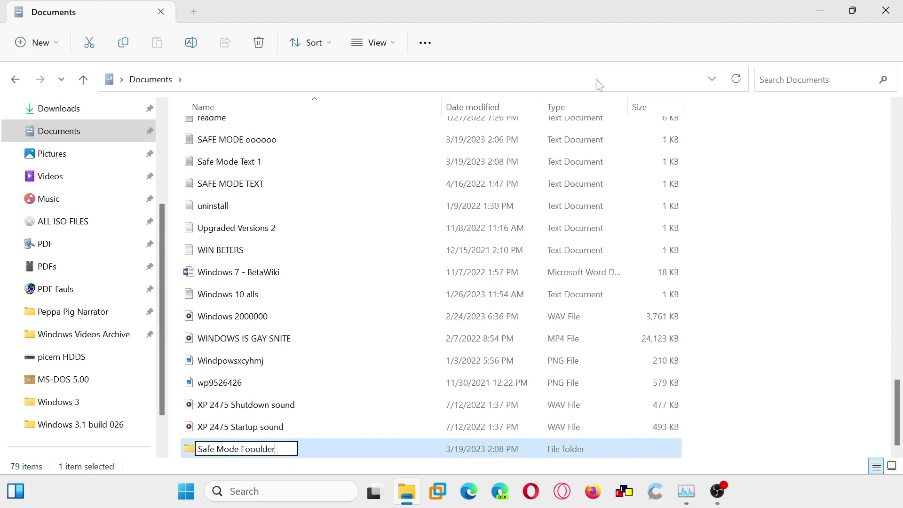
{"action": "left_click", "coordinate": [778, 194]}
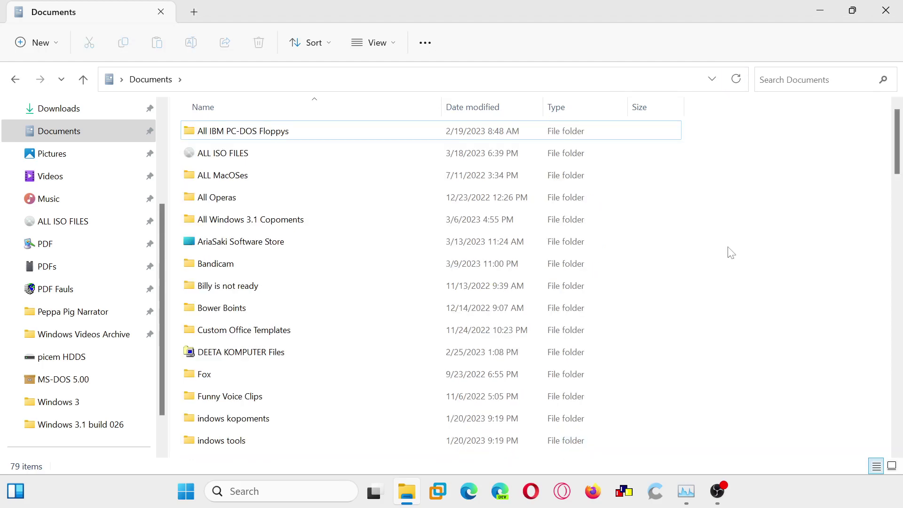
Step: Rename the "Safe Mode Fooolder" folder as "Safe Mode Folder"
{"action": "scroll", "coordinate": [729, 253], "scroll_direction": "down", "scroll_amount": 4}
{"action": "scroll", "coordinate": [731, 252], "scroll_direction": "down", "scroll_amount": 2}
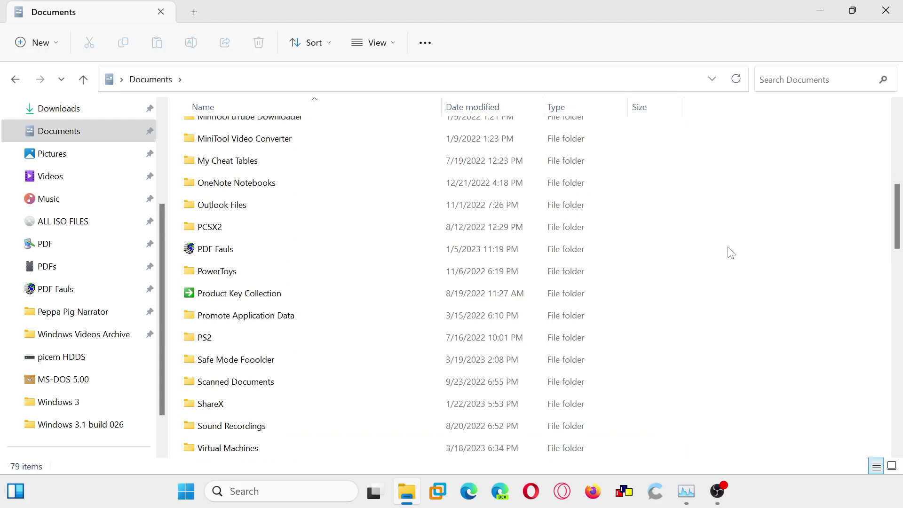
{"action": "left_click", "coordinate": [262, 360]}
{"action": "left_click", "coordinate": [259, 363]}
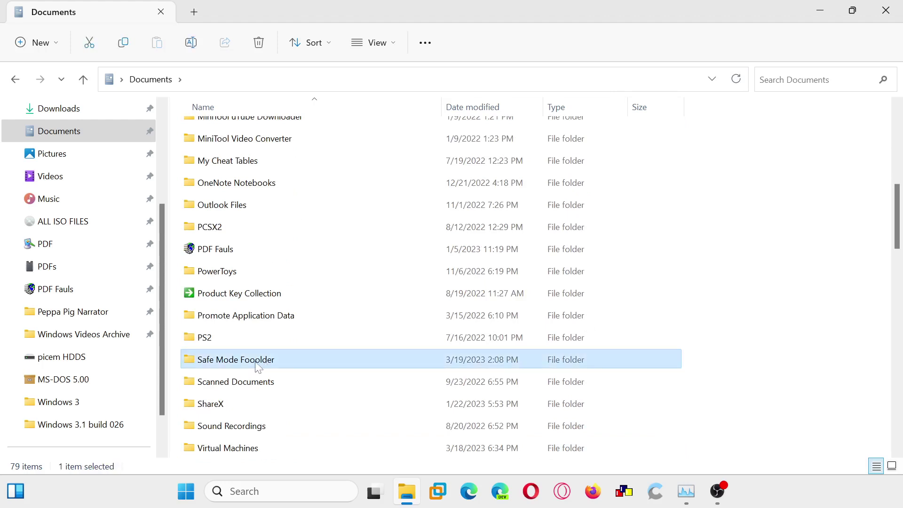
{"action": "left_click", "coordinate": [245, 359]}
{"action": "key", "text": "BackSpace"}
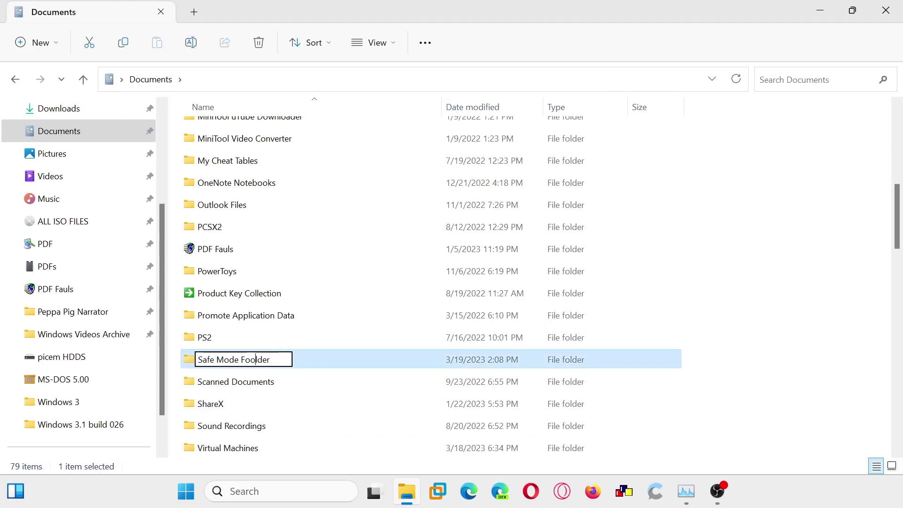
{"action": "key", "text": "BackSpace"}
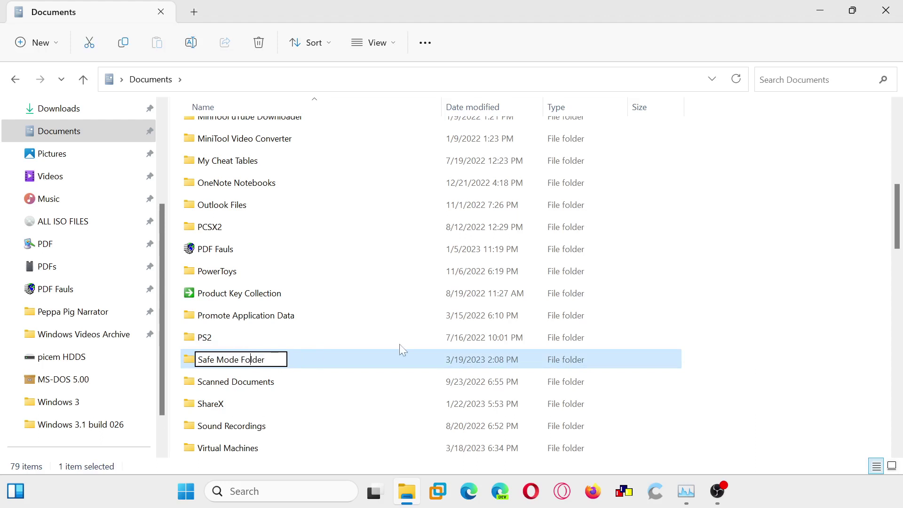
{"action": "left_click", "coordinate": [707, 317]}
Step: Change the icon of Safe Mode Folder to the green and blue squares linked by arrows from SHELL32.dll
{"action": "left_click", "coordinate": [413, 367]}
{"action": "right_click", "coordinate": [419, 367]}
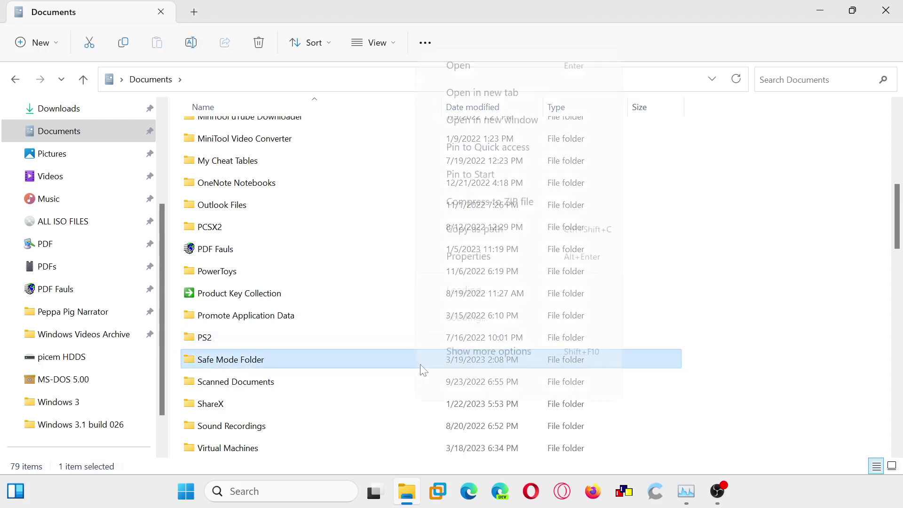
{"action": "left_click", "coordinate": [457, 356]}
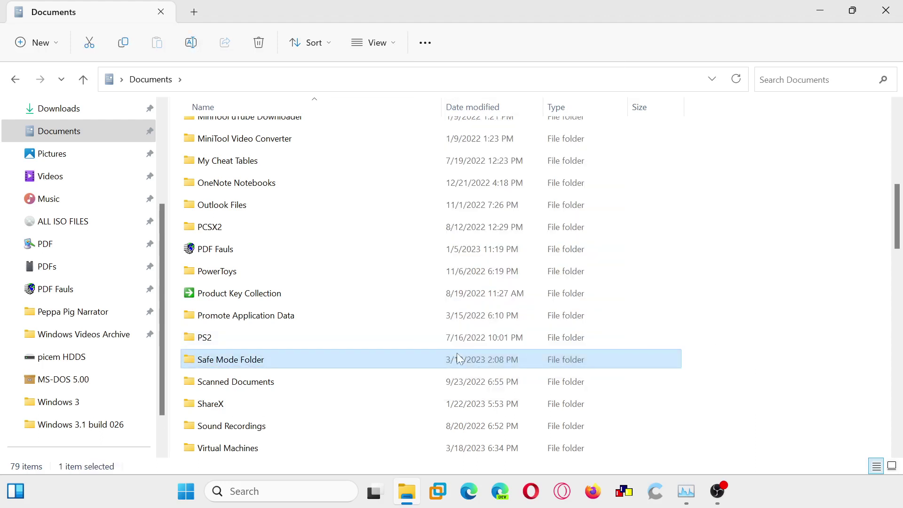
{"action": "left_click", "coordinate": [508, 464]}
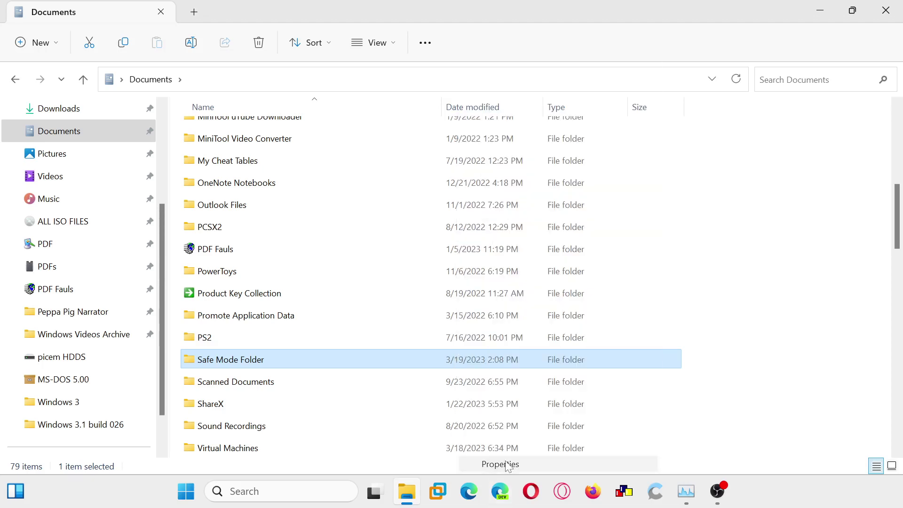
{"action": "left_click", "coordinate": [612, 177]}
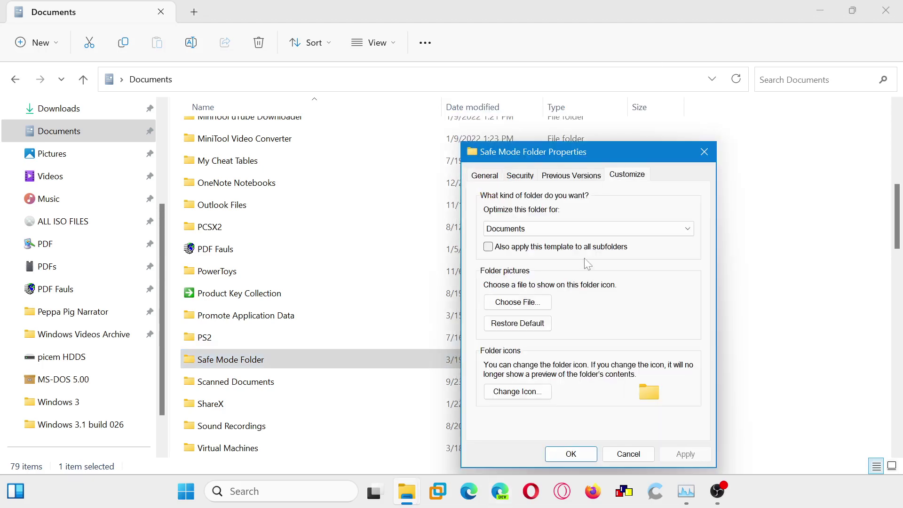
{"action": "left_click", "coordinate": [517, 392]}
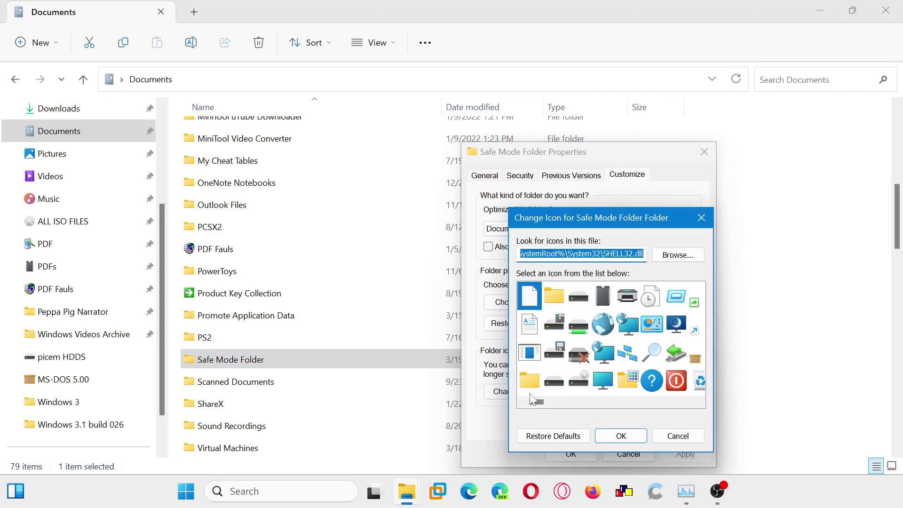
{"action": "left_click_drag", "start_coordinate": [538, 402], "coordinate": [667, 392]}
{"action": "scroll", "coordinate": [677, 391], "scroll_direction": "down", "scroll_amount": 2}
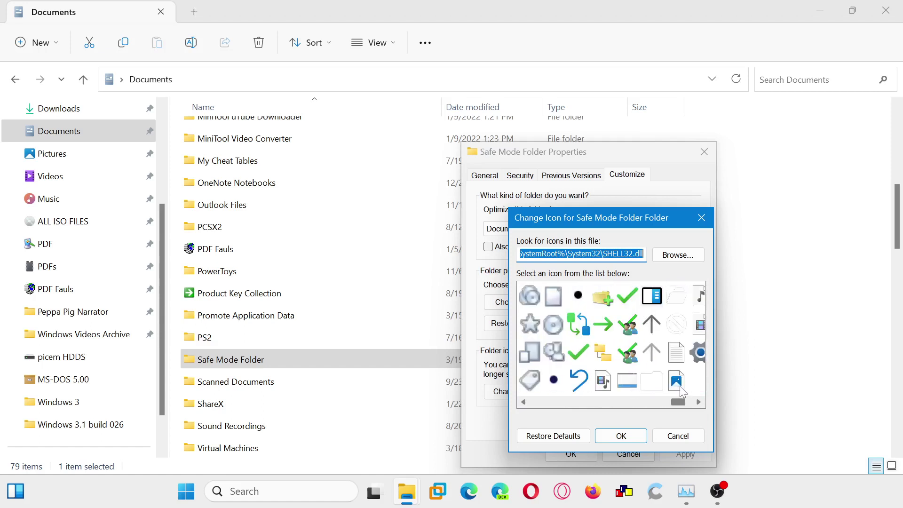
{"action": "double_click", "coordinate": [578, 324]}
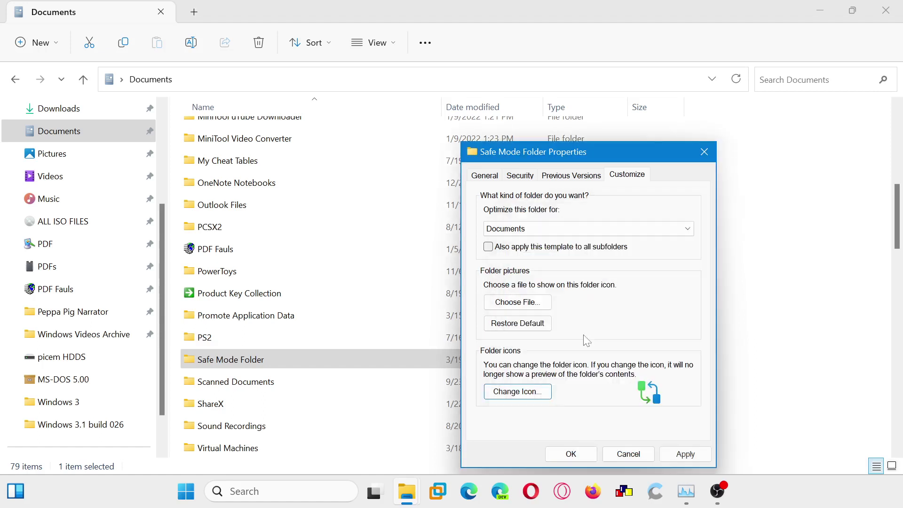
{"action": "left_click", "coordinate": [566, 452]}
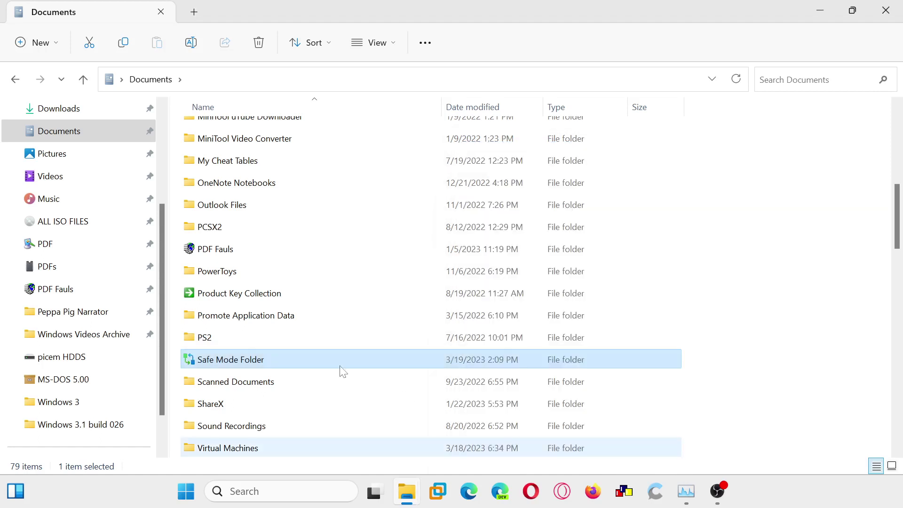
Step: Move the text files SAFE MODE oooooo, Safe Mode Text 1 and SAFE MODE TEXT from Documents into Safe Mode Folder
{"action": "double_click", "coordinate": [302, 357]}
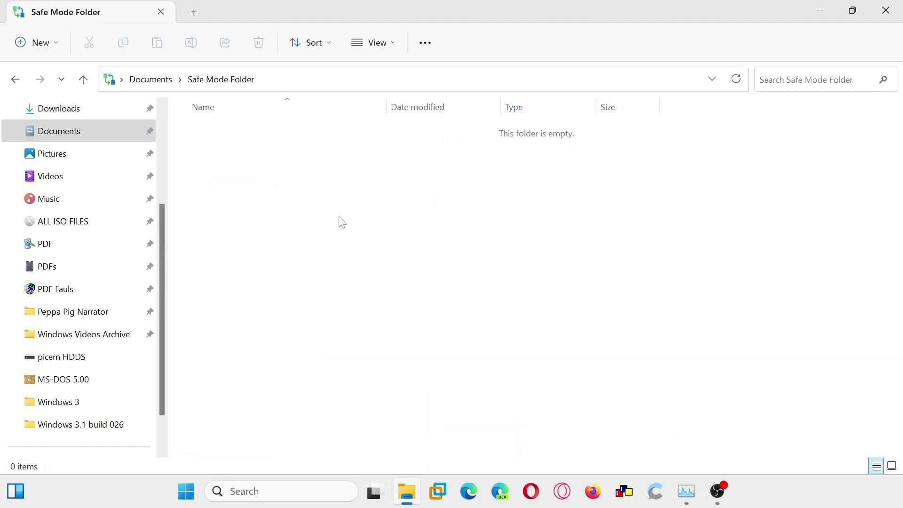
{"action": "left_click", "coordinate": [150, 79]}
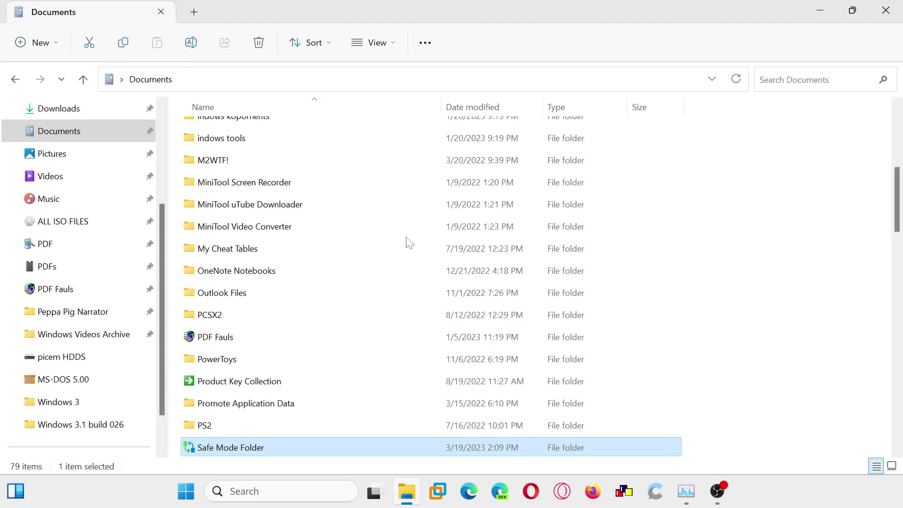
{"action": "scroll", "coordinate": [406, 238], "scroll_direction": "down", "scroll_amount": 11}
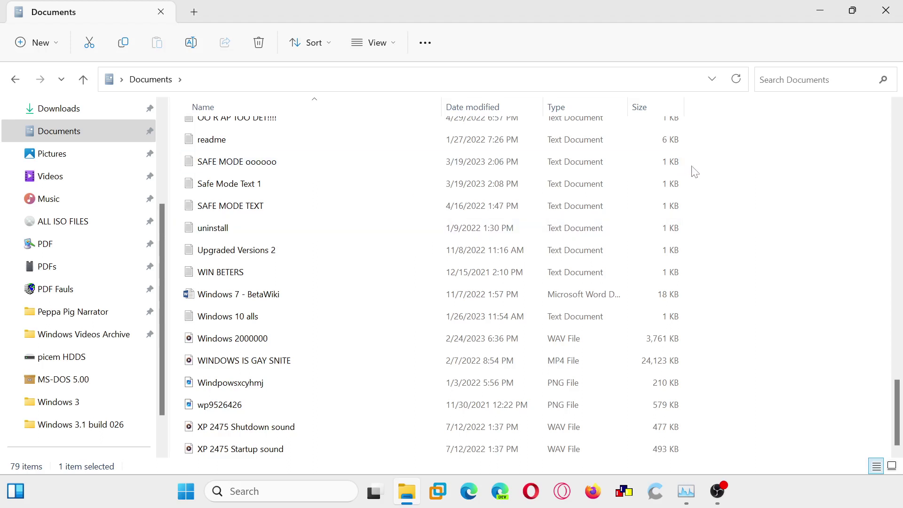
{"action": "left_click_drag", "start_coordinate": [691, 160], "coordinate": [615, 204]}
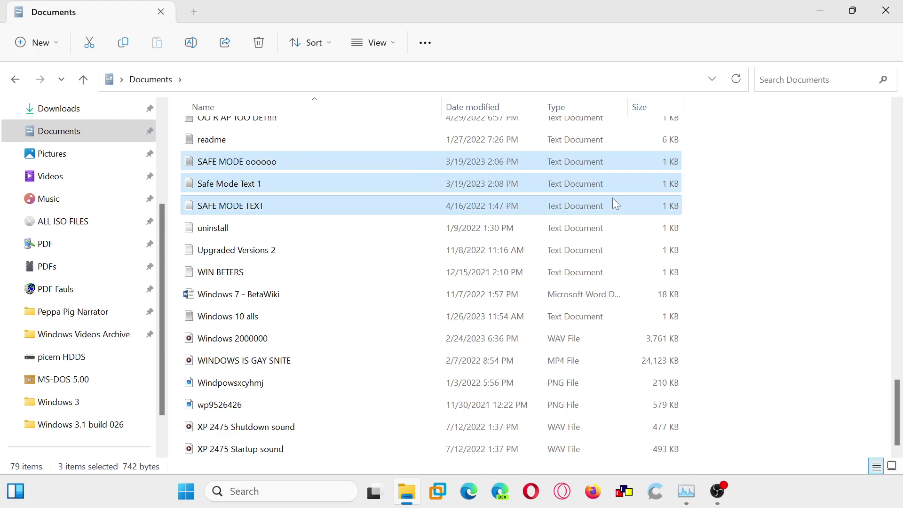
{"action": "double_click", "coordinate": [497, 141]}
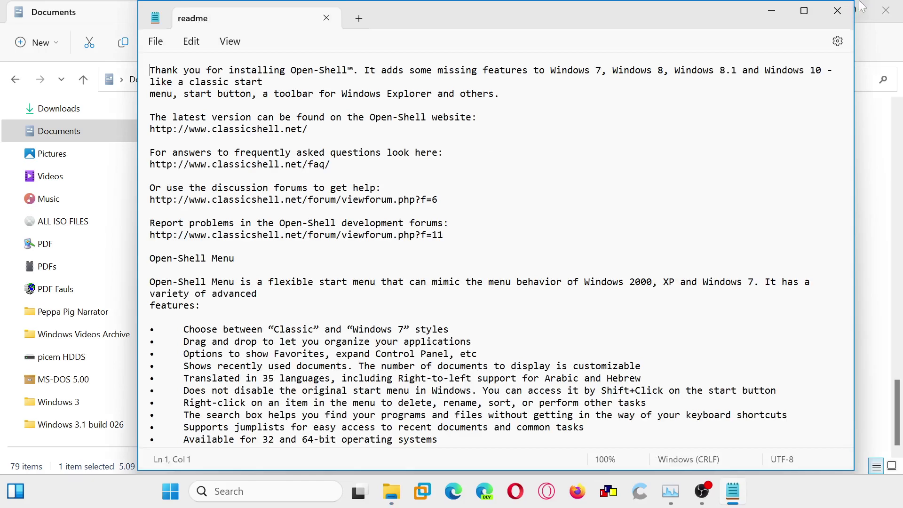
{"action": "left_click", "coordinate": [837, 10]}
{"action": "scroll", "coordinate": [502, 223], "scroll_direction": "up", "scroll_amount": 20}
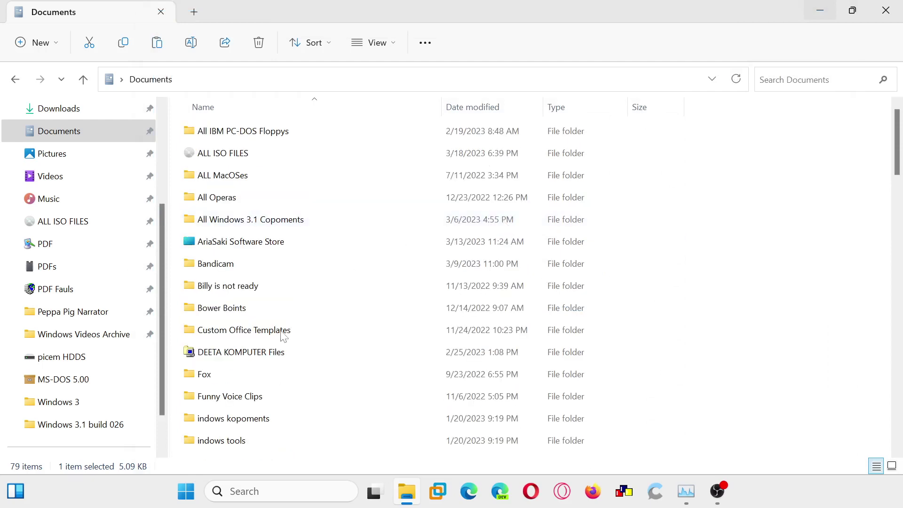
{"action": "scroll", "coordinate": [258, 373], "scroll_direction": "down", "scroll_amount": 4}
{"action": "scroll", "coordinate": [258, 377], "scroll_direction": "down", "scroll_amount": 1}
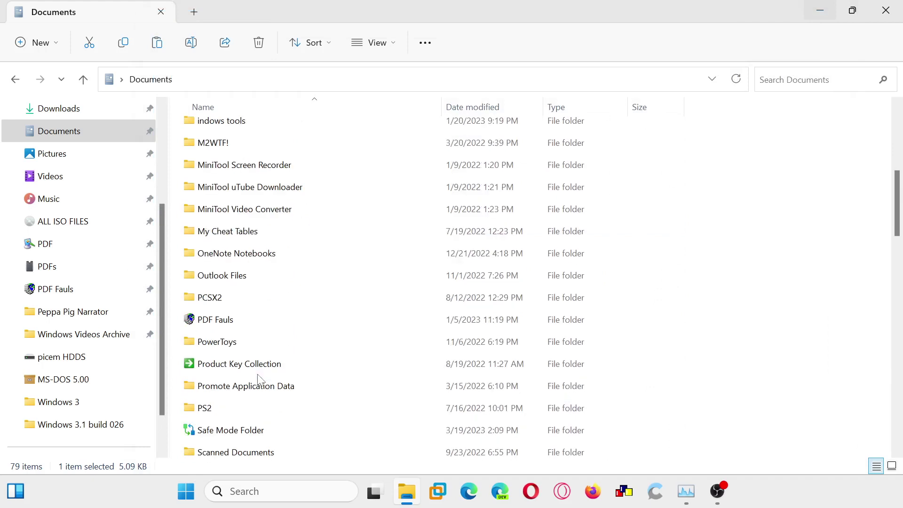
{"action": "double_click", "coordinate": [260, 426]}
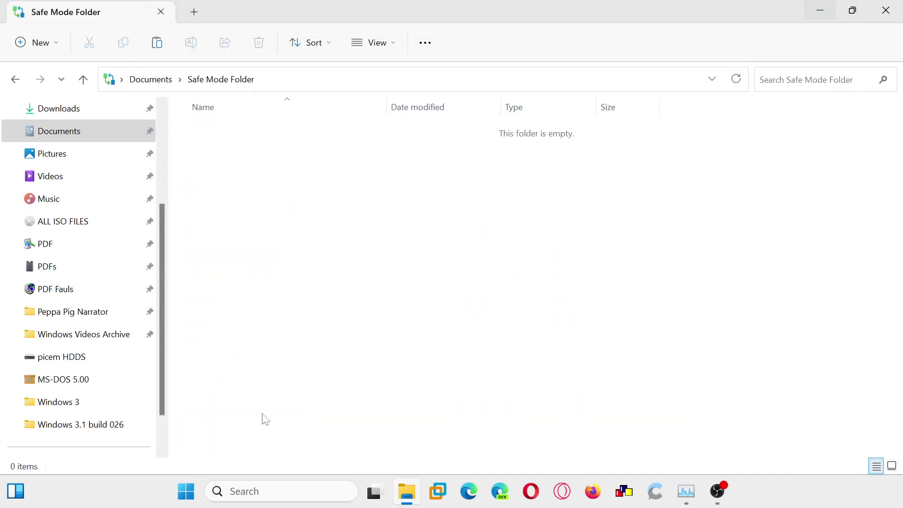
{"action": "key", "text": "ctrl+v"}
{"action": "left_click", "coordinate": [292, 200]}
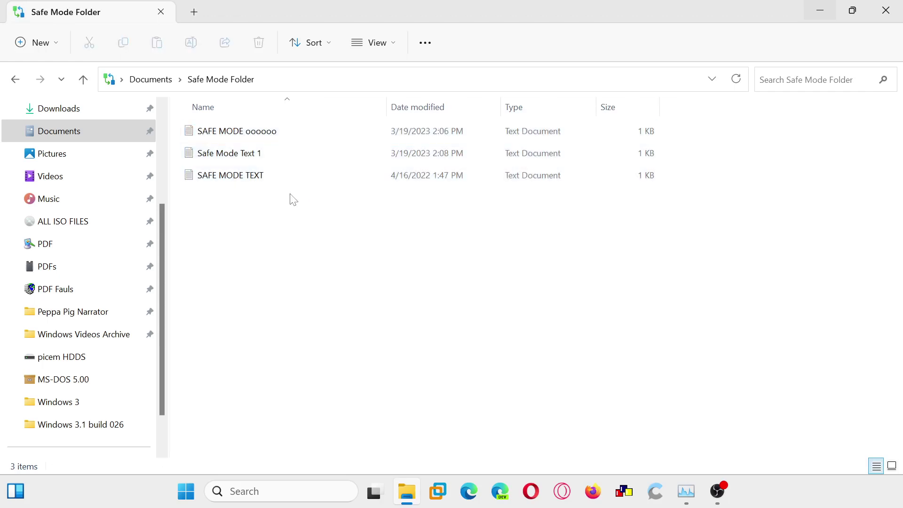
Step: Open Safe Mode Text 1 from Safe Mode Folder to check its contents, and close it
{"action": "left_click", "coordinate": [236, 155]}
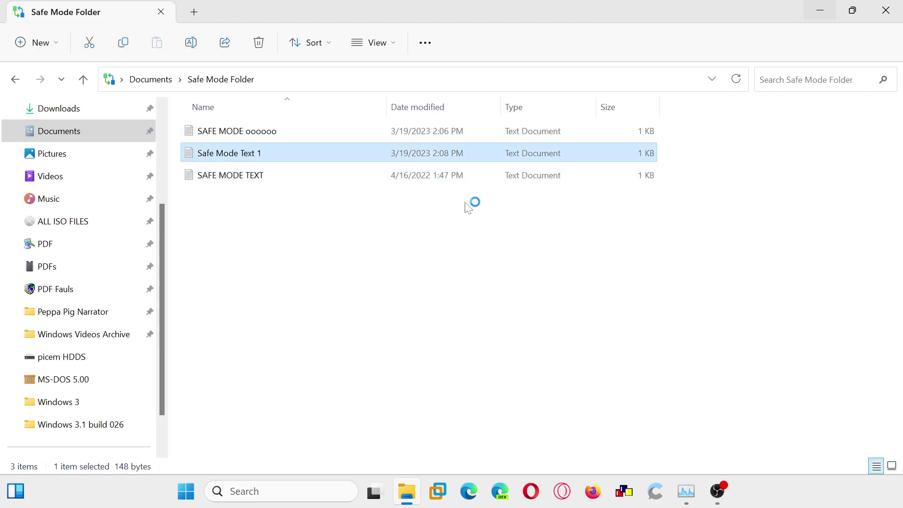
{"action": "key", "text": "Return"}
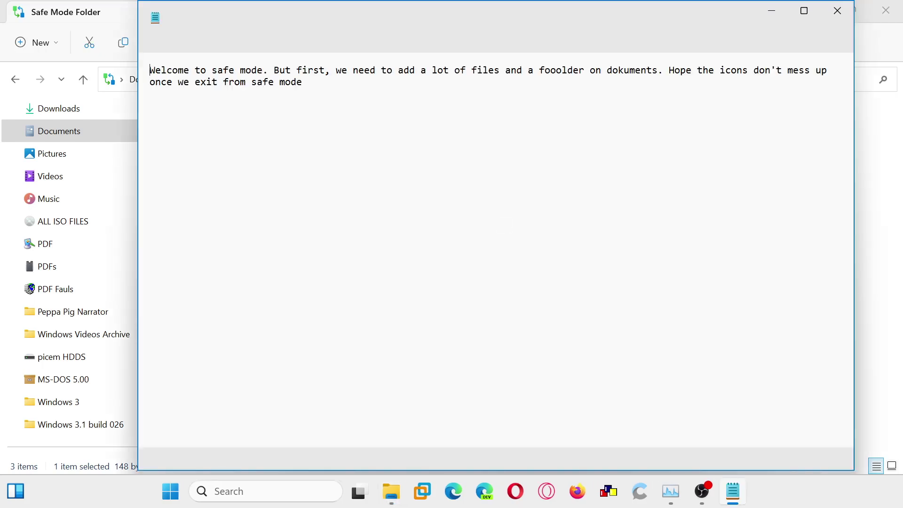
{"action": "left_click", "coordinate": [836, 11]}
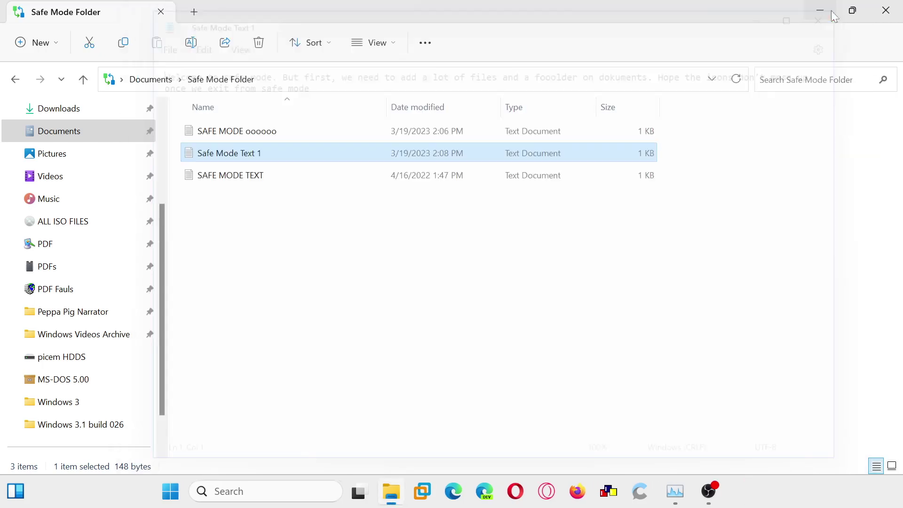
Step: Rename the SAFE MODE TEXT file as "SAFE MODE LONG TEXT"
{"action": "left_click", "coordinate": [249, 182]}
{"action": "left_click", "coordinate": [248, 182]}
{"action": "left_click", "coordinate": [245, 175]}
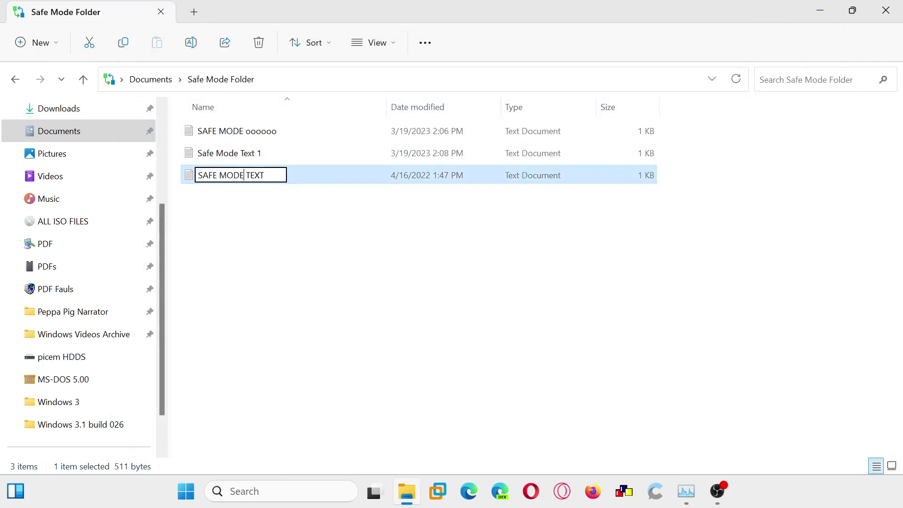
{"action": "type", "text": "LONG"}
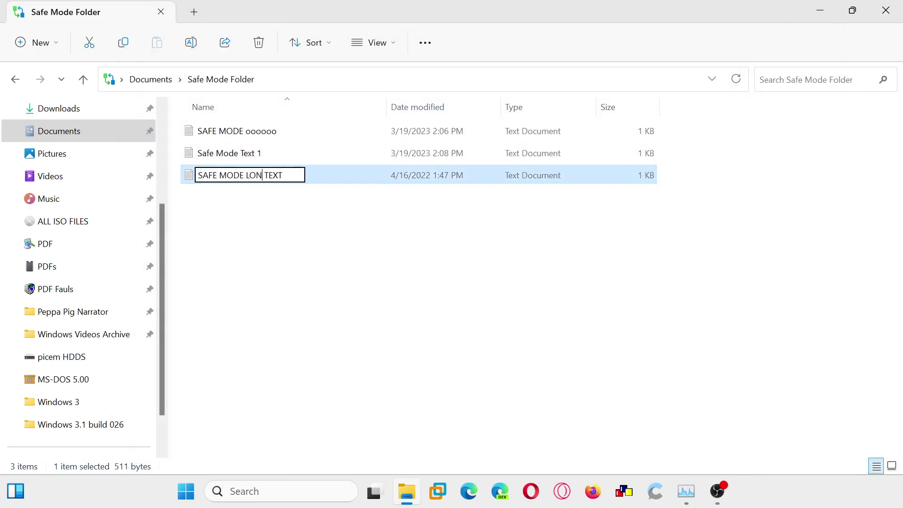
{"action": "key", "text": "Return"}
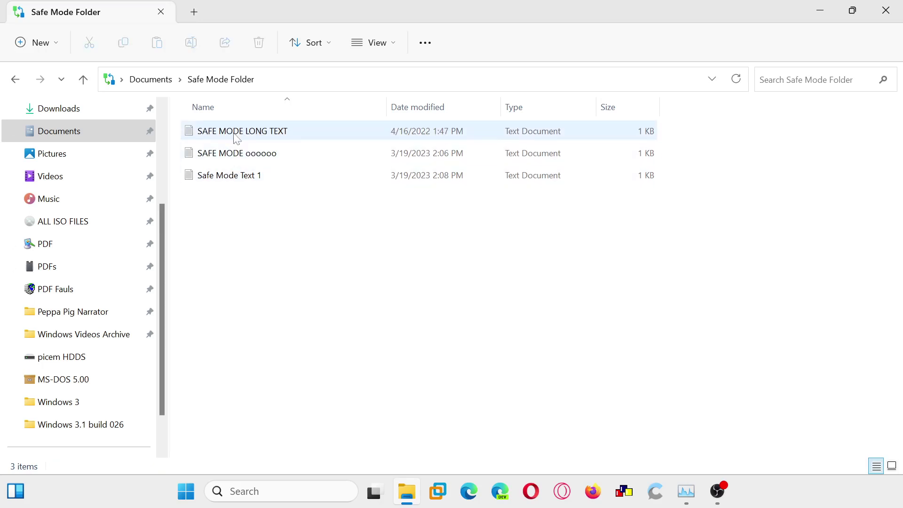
Step: Open SAFE MODE LONG TEXT and add the line "11 months later..." below "Alright, we are back!", separated by a blank line
{"action": "double_click", "coordinate": [235, 131]}
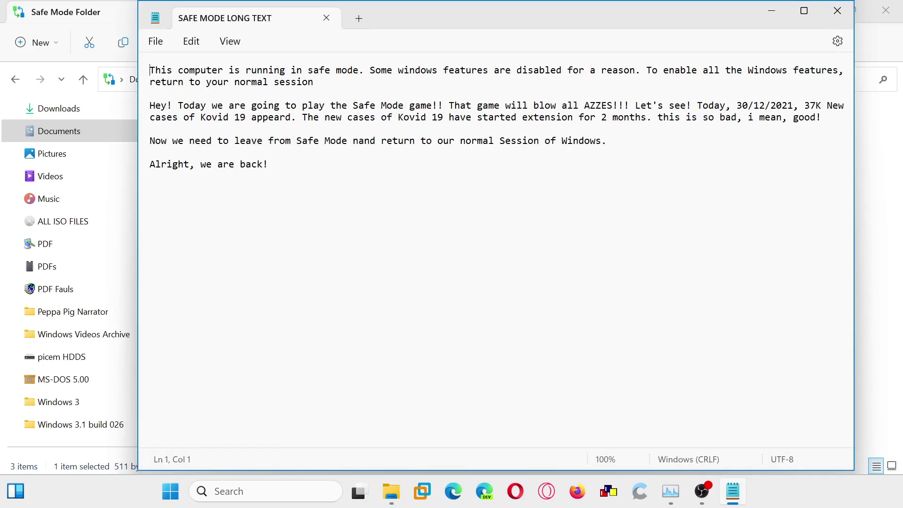
{"action": "left_click", "coordinate": [273, 164]}
{"action": "key", "text": "Return"}
{"action": "key", "text": "Return"}
{"action": "left_click_drag", "start_coordinate": [382, 24], "coordinate": [359, 54]}
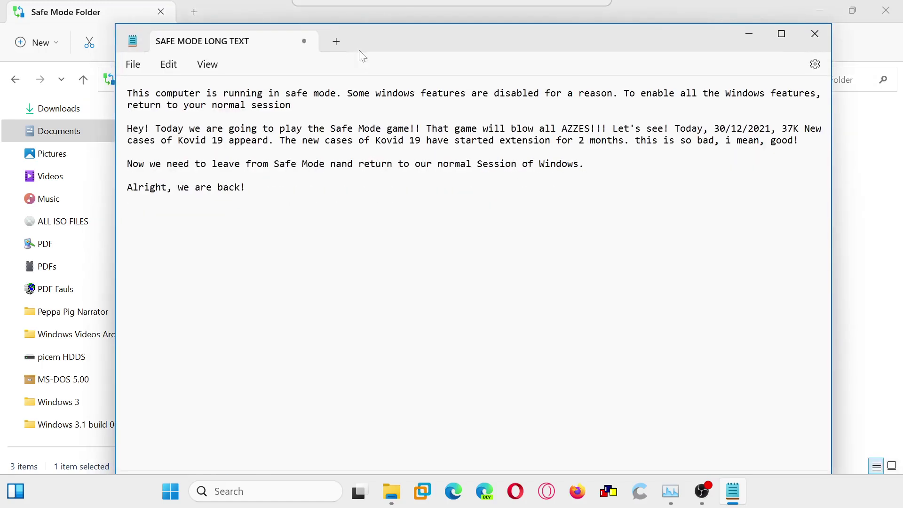
{"action": "type", "text": "11 month"}
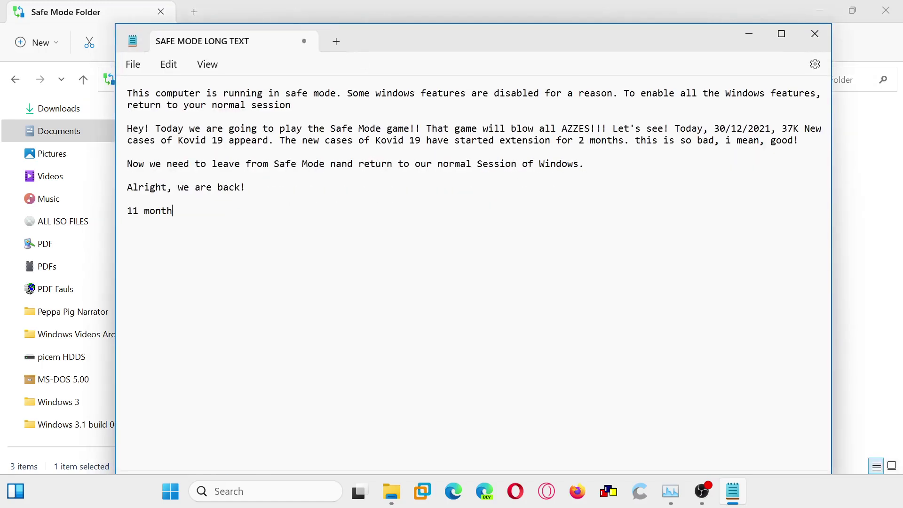
{"action": "type", "text": "s later...."}
{"action": "key", "text": "BackSpace"}
Step: Add the line "Welcome to safe mode AGEN!" at the end of the document after a blank line
{"action": "key", "text": "Return"}
{"action": "key", "text": "Return"}
{"action": "type", "text": "Welcome to safe m"}
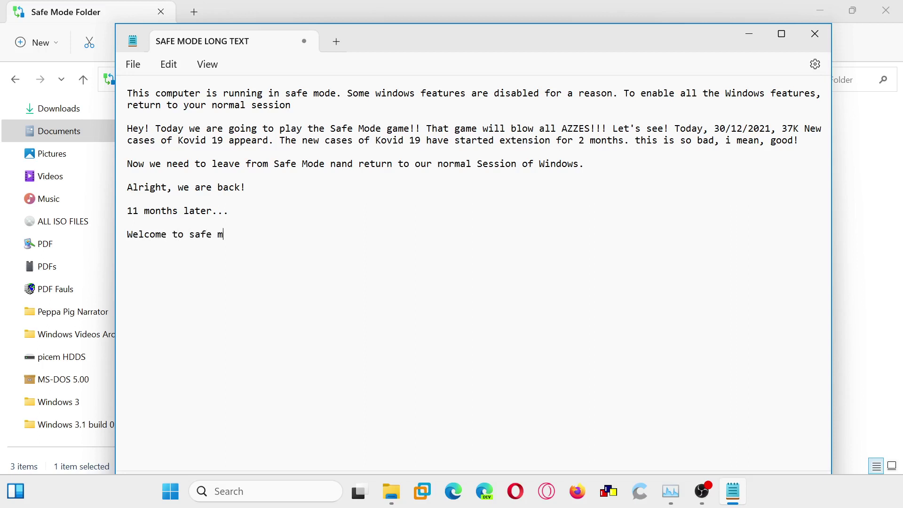
{"action": "type", "text": "ode AGEN!"}
Step: Copy the opening paragraph about the computer running in safe mode to the end of the document and complete its last word, "session"
{"action": "left_click_drag", "start_coordinate": [128, 93], "coordinate": [234, 105]}
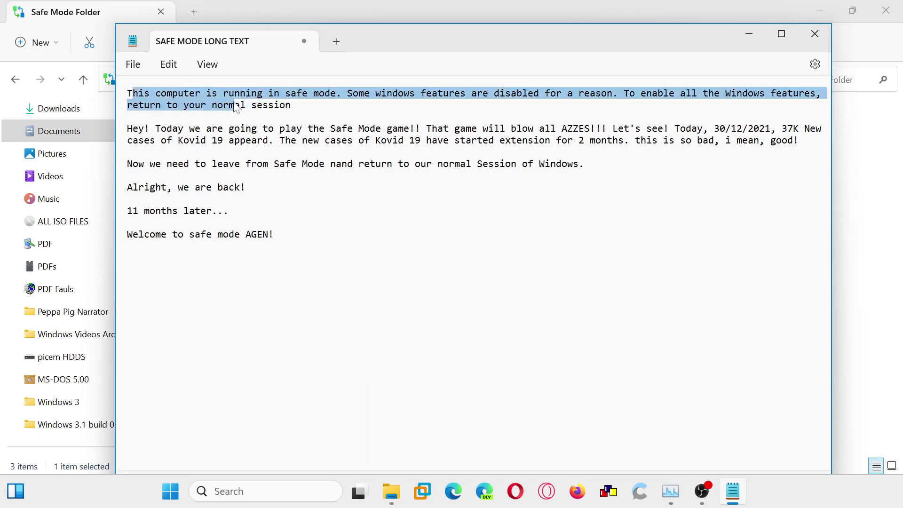
{"action": "left_click", "coordinate": [234, 105]}
{"action": "left_click_drag", "start_coordinate": [128, 93], "coordinate": [268, 105]}
{"action": "key", "text": "ctrl+c"}
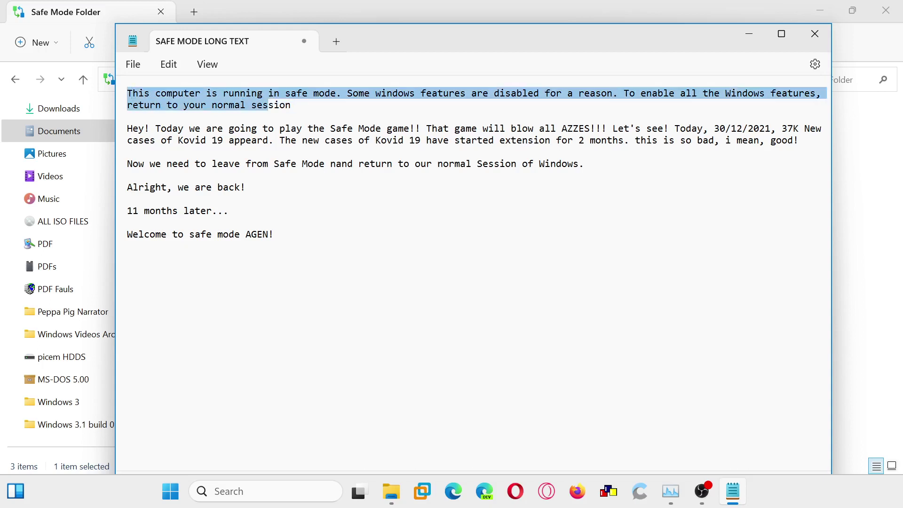
{"action": "left_click", "coordinate": [246, 234]}
{"action": "key", "text": "Return"}
{"action": "key", "text": "Return"}
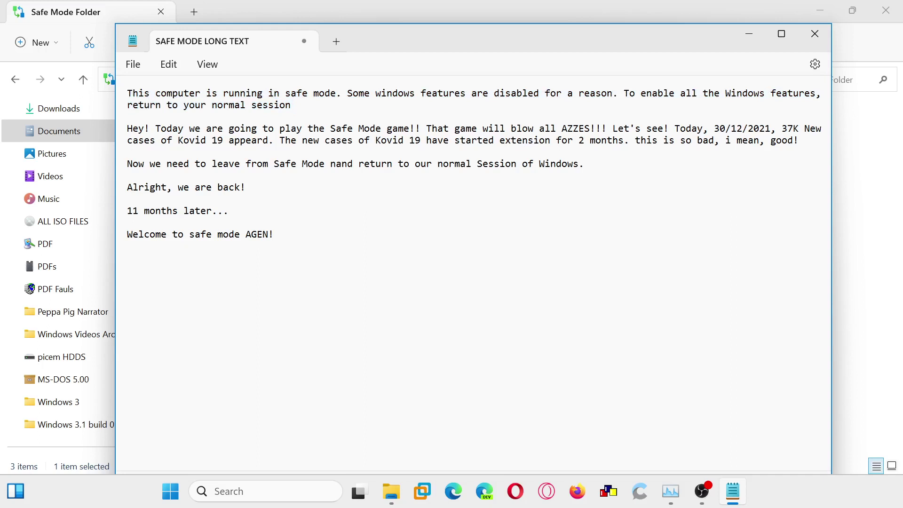
{"action": "key", "text": "ctrl+v"}
{"action": "type", "text": "sion"}
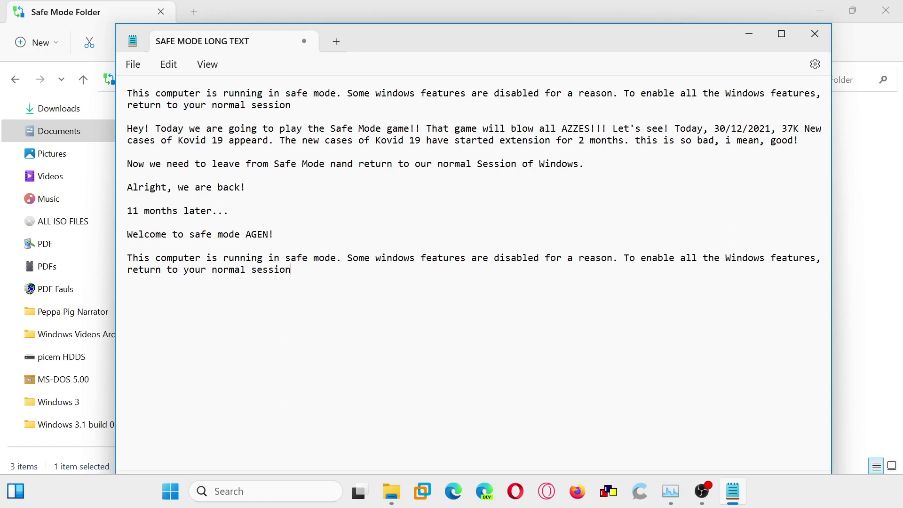
Step: Insert the line "4 months later..." above "Alright, we are back!" and save the document
{"action": "key", "text": "Return"}
{"action": "key", "text": "Return"}
{"action": "key", "text": "Return"}
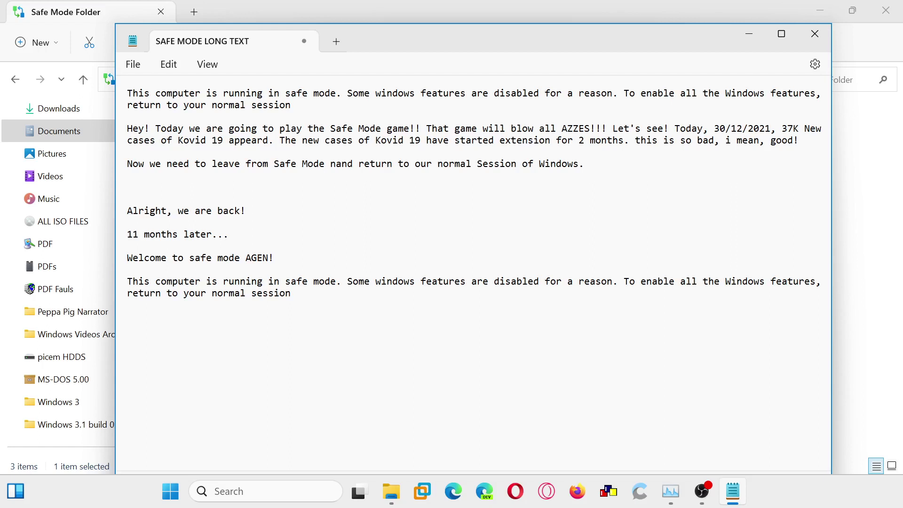
{"action": "type", "text": "3"}
{"action": "key", "text": "BackSpace"}
{"action": "type", "text": "4 months later..."}
{"action": "key", "text": "ctrl+s"}
Step: Append ". I need to stay in safe mode for some reason. PCem works in safe mode of INDOWS 11!" to the last paragraph and save
{"action": "type", "text": ". I need to s"}
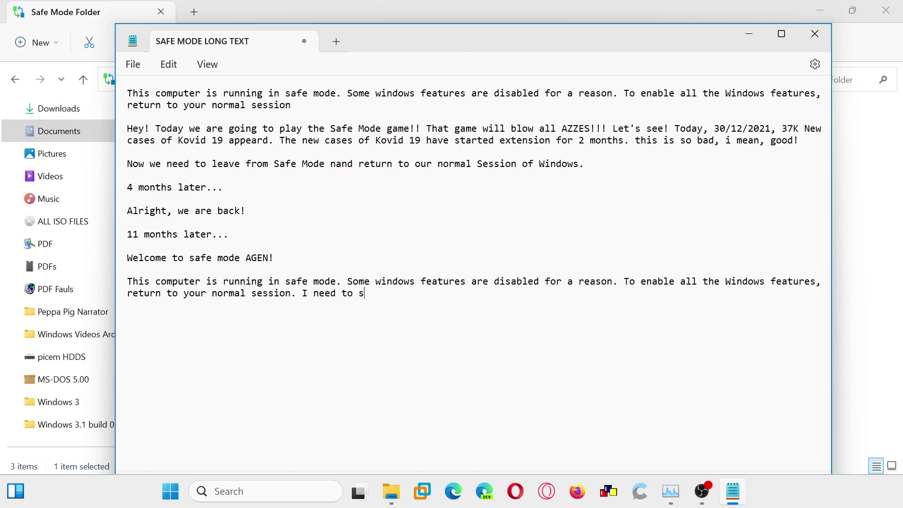
{"action": "type", "text": "tay in safe mode for"}
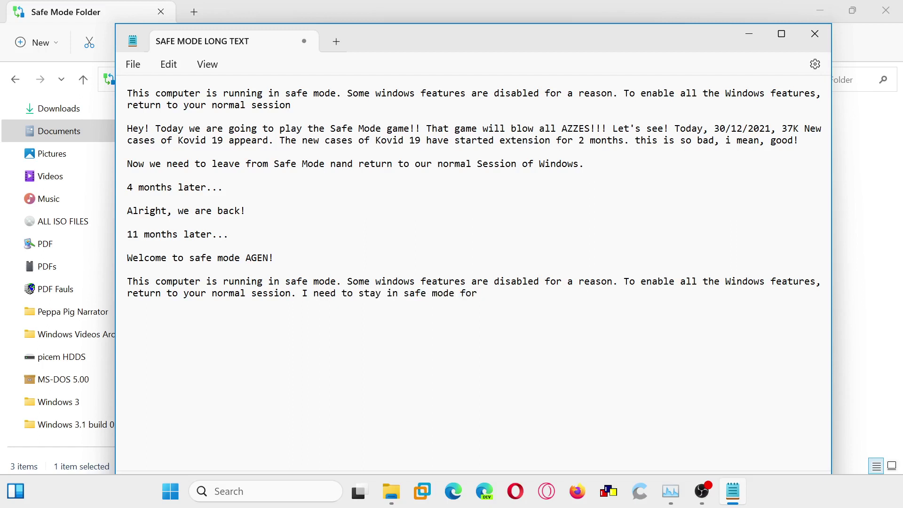
{"action": "type", "text": " some reason. PCem wo"}
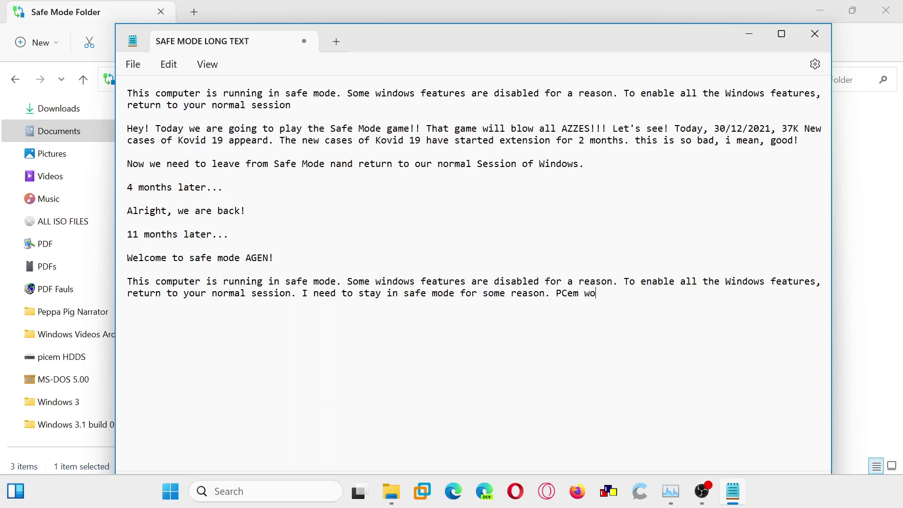
{"action": "type", "text": "rks in safe mode of IND"}
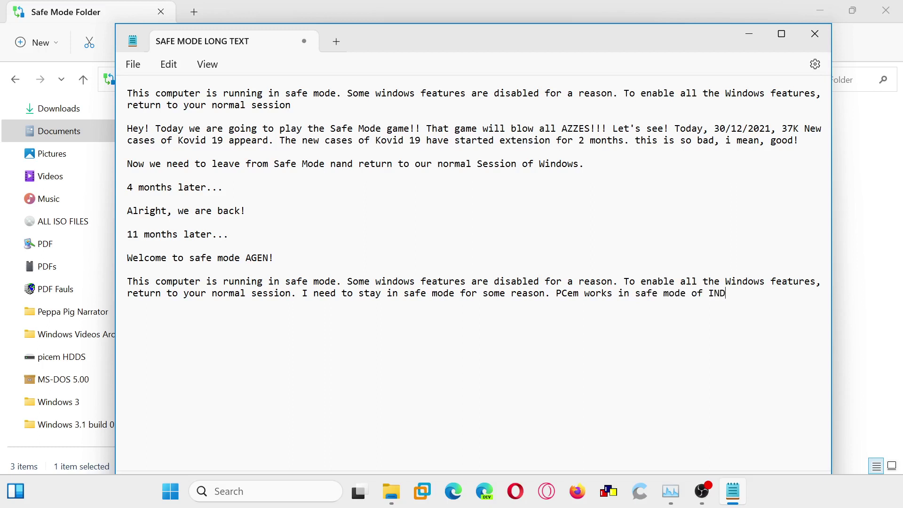
{"action": "type", "text": "OWS 11!"}
{"action": "key", "text": "ctrl+s"}
Step: Continue the last paragraph with ". AND also, OBS can record in safe mode! WOW." and save the document
{"action": "type", "text": ". ANE"}
{"action": "key", "text": "BackSpace"}
{"action": "type", "text": "D also, OBS can "}
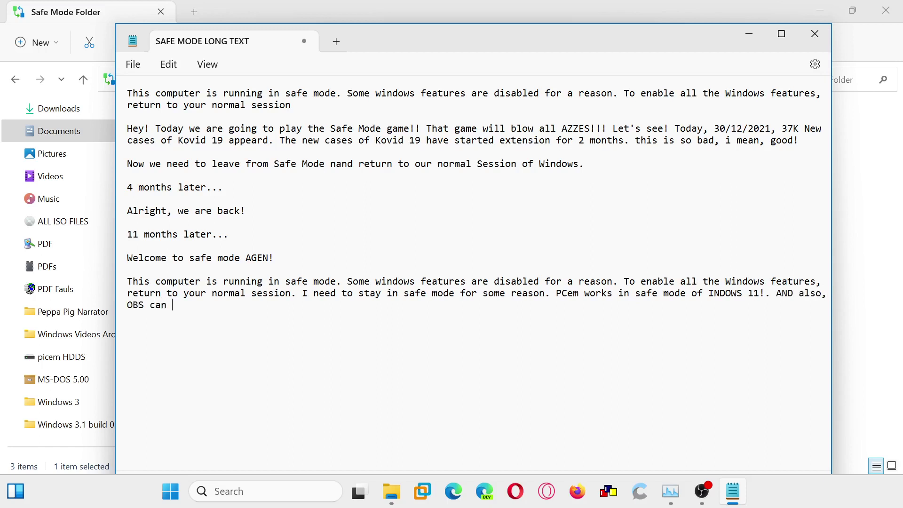
{"action": "type", "text": "ecord"}
{"action": "left_click", "coordinate": [172, 305]}
{"action": "type", "text": "r"}
{"action": "key", "text": "BackSpace"}
{"action": "type", "text": "in safe mode"}
{"action": "key", "text": "Return"}
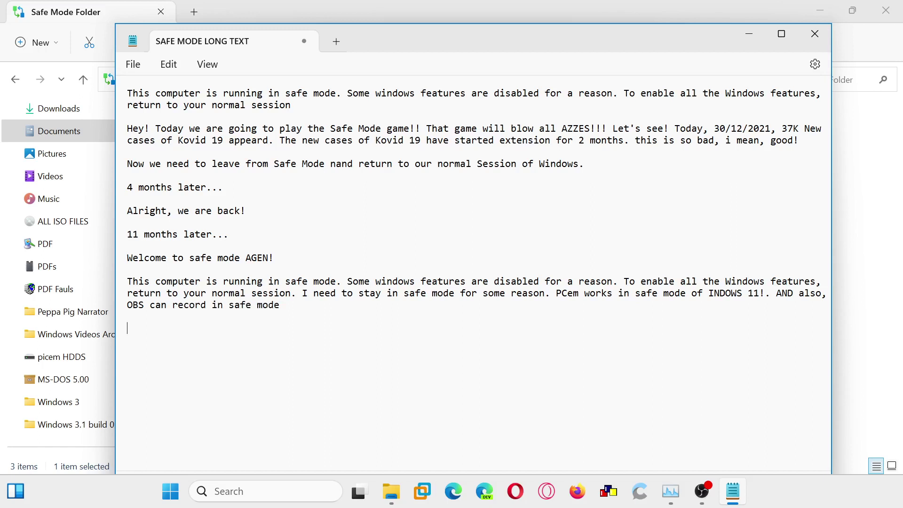
{"action": "key", "text": "BackSpace"}
{"action": "type", "text": "!"}
{"action": "type", "text": "WOW."}
{"action": "key", "text": "ctrl+s"}
Step: Copy the line "Now we need to leave from Safe Mode nand return to our normal Session of Windows." to the end of the document
{"action": "key", "text": "Return"}
{"action": "left_click", "coordinate": [116, 170]}
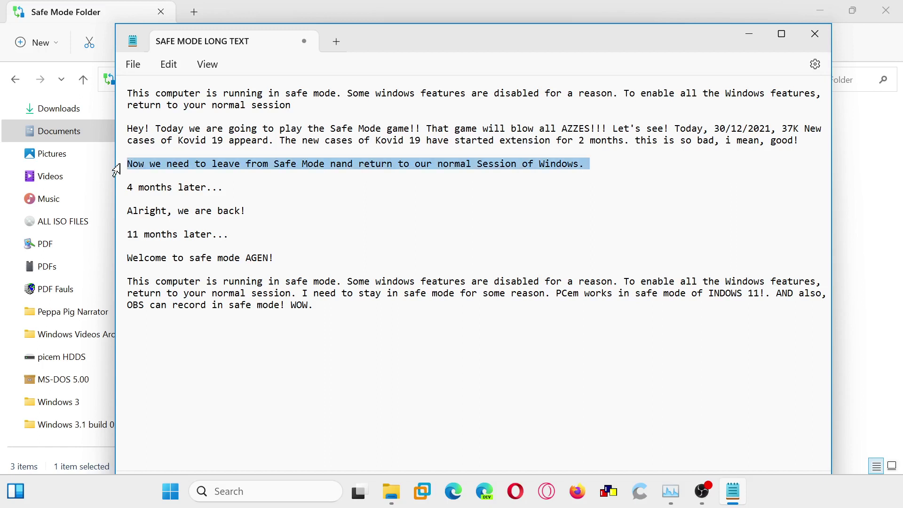
{"action": "key", "text": "ctrl+c"}
{"action": "key", "text": "ctrl+End"}
{"action": "key", "text": "ctrl+v"}
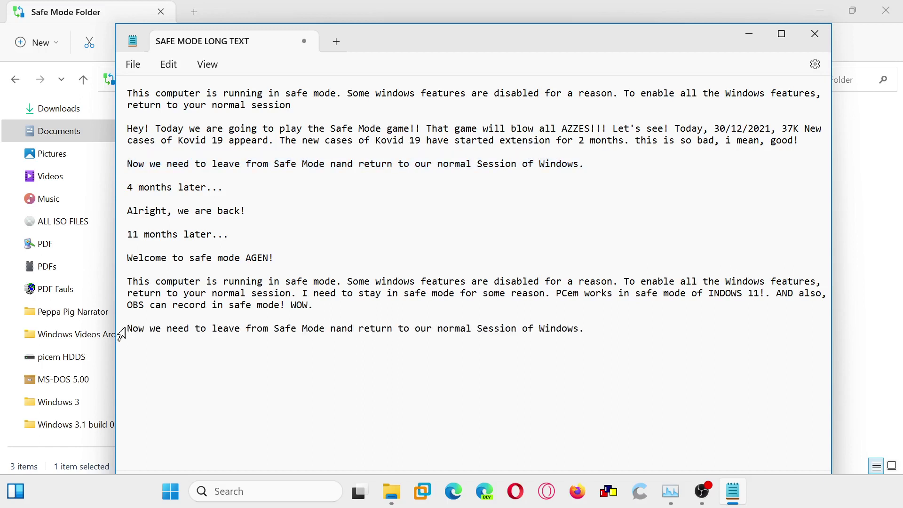
Step: Insert "again" after "Safe Mode" in the copied line, correct "nand" to "and" in both lines, then save and close the document
{"action": "key", "text": "Return"}
{"action": "type", "text": "again"}
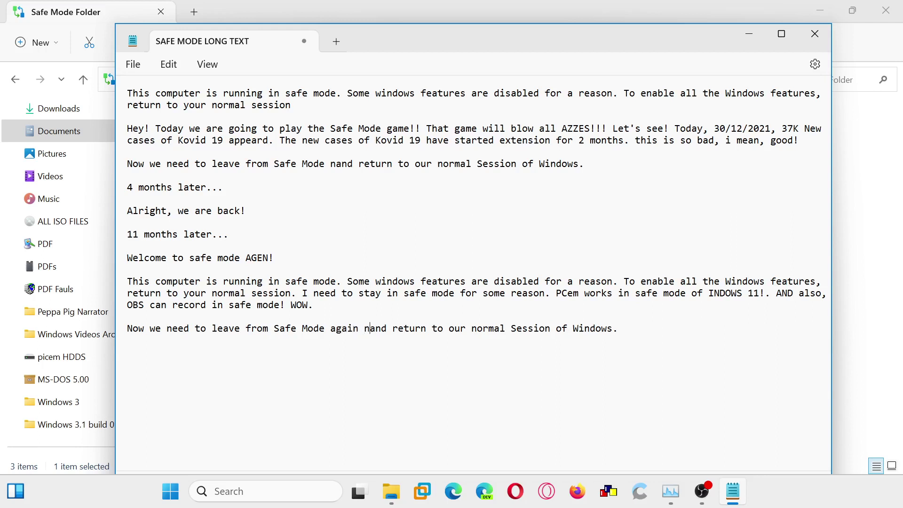
{"action": "key", "text": "BackSpace"}
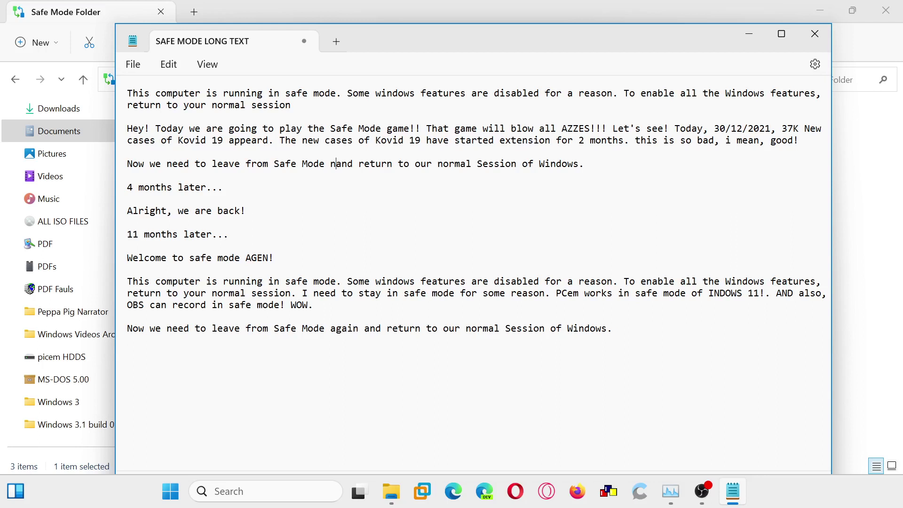
{"action": "key", "text": "BackSpace"}
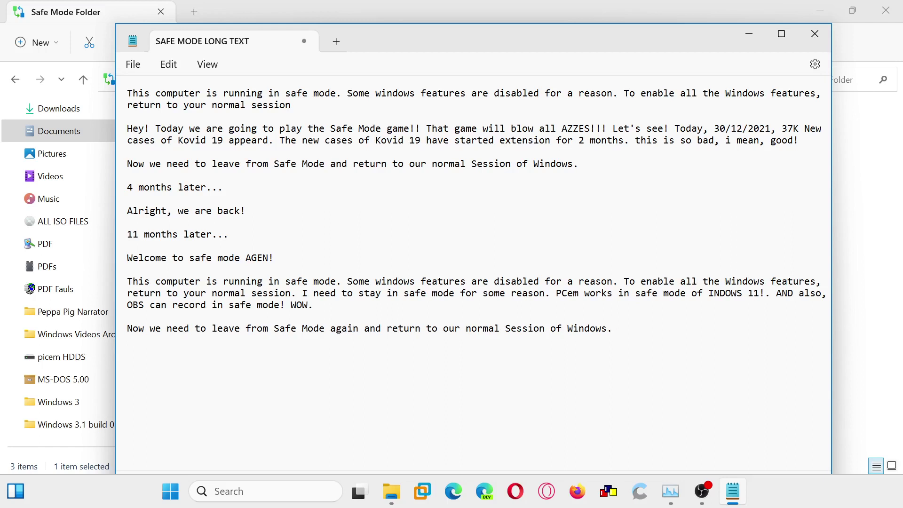
{"action": "key", "text": "ctrl+s"}
{"action": "left_click", "coordinate": [816, 33]}
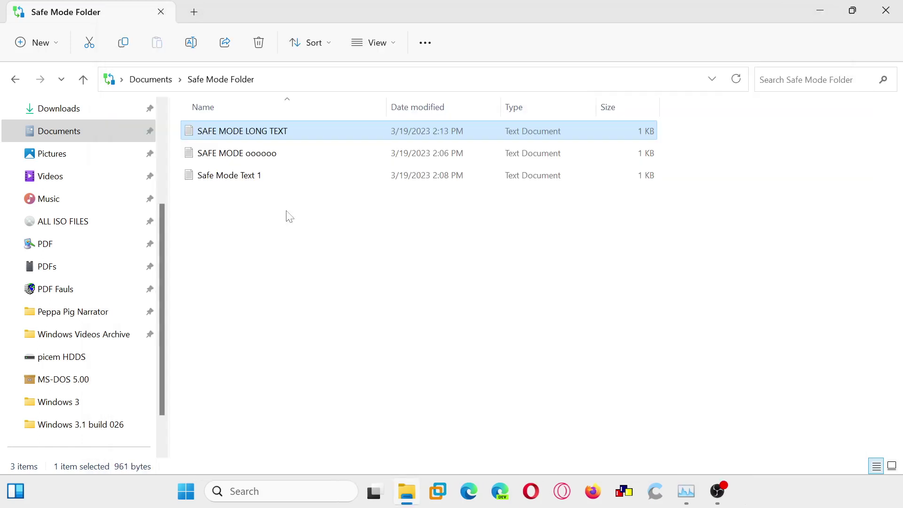
Step: Return to Documents, rename Safe Mode Folder to "Safe Mode Files", and open it
{"action": "left_click", "coordinate": [227, 159]}
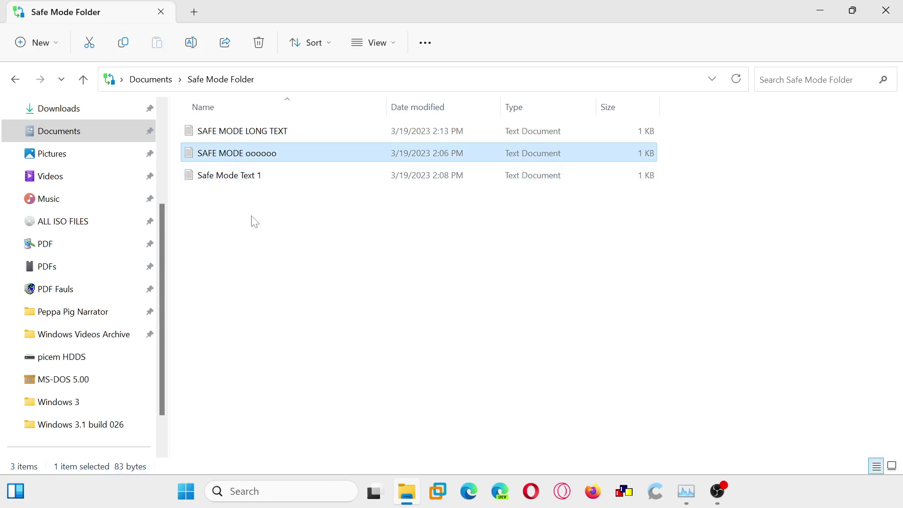
{"action": "left_click", "coordinate": [151, 79]}
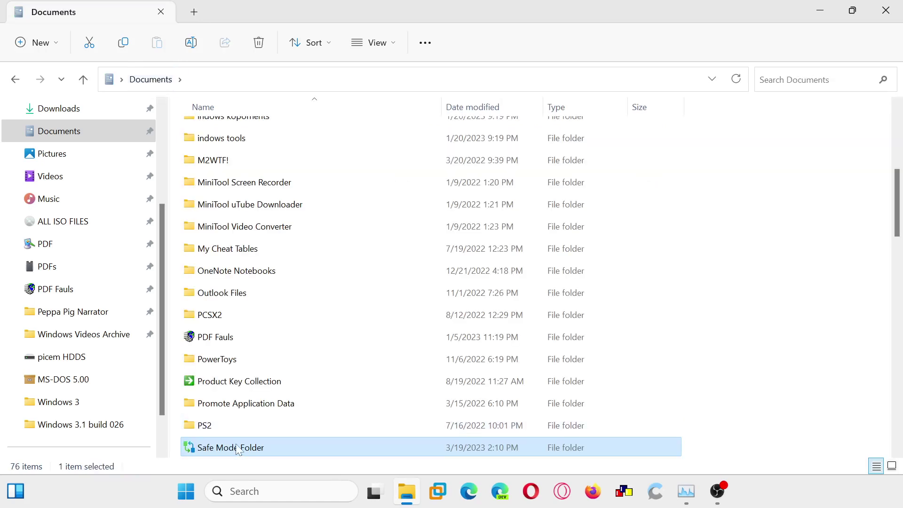
{"action": "left_click", "coordinate": [249, 445]}
{"action": "left_click_drag", "start_coordinate": [258, 447], "coordinate": [266, 448]}
{"action": "key", "text": "BackSpace"}
{"action": "key", "text": "BackSpace"}
{"action": "key", "text": "BackSpace"}
{"action": "key", "text": "BackSpace"}
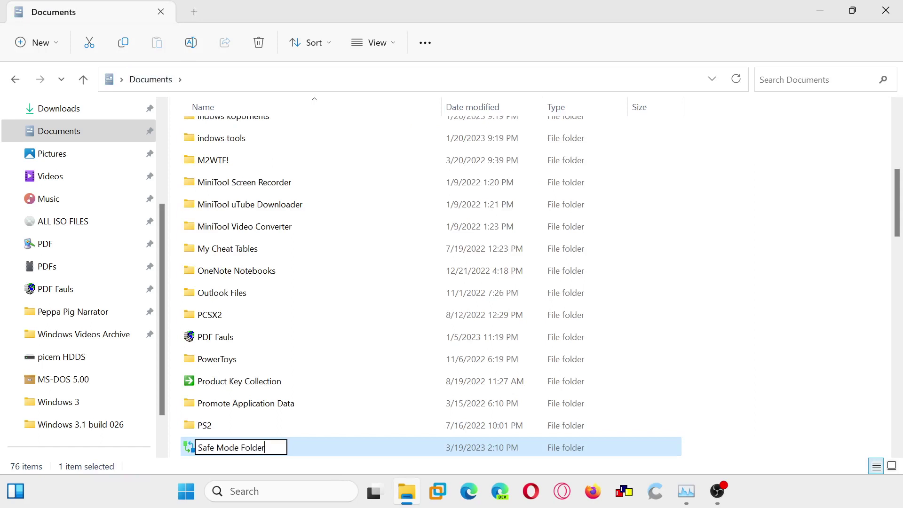
{"action": "type", "text": "iles"}
{"action": "left_click", "coordinate": [716, 333]}
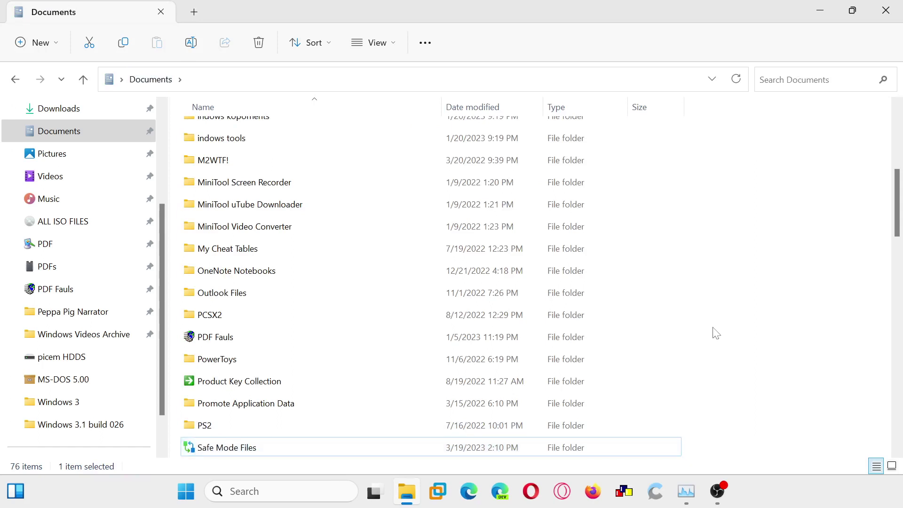
{"action": "double_click", "coordinate": [258, 450]}
Step: Create a new Microsoft Word document named "Safe Mode Word Doc" in the Safe Mode Files folder
{"action": "right_click", "coordinate": [321, 280]}
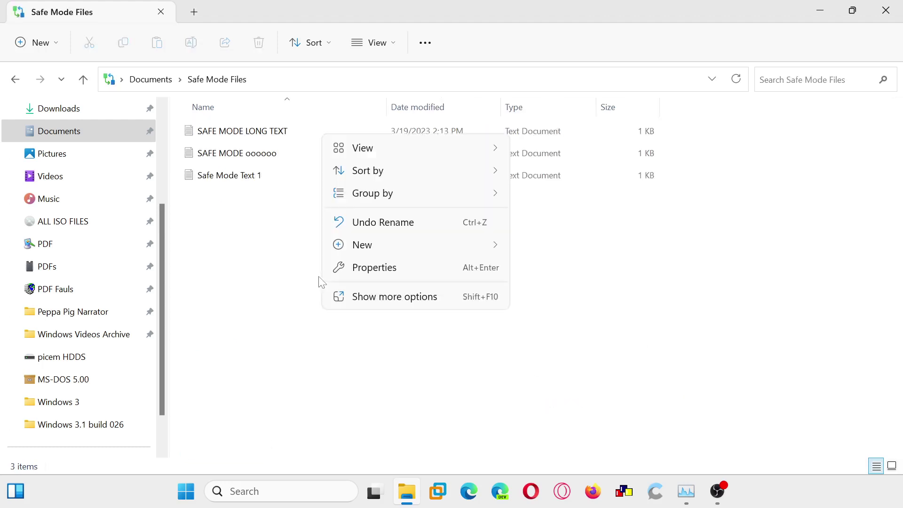
{"action": "mouse_move", "coordinate": [377, 247]}
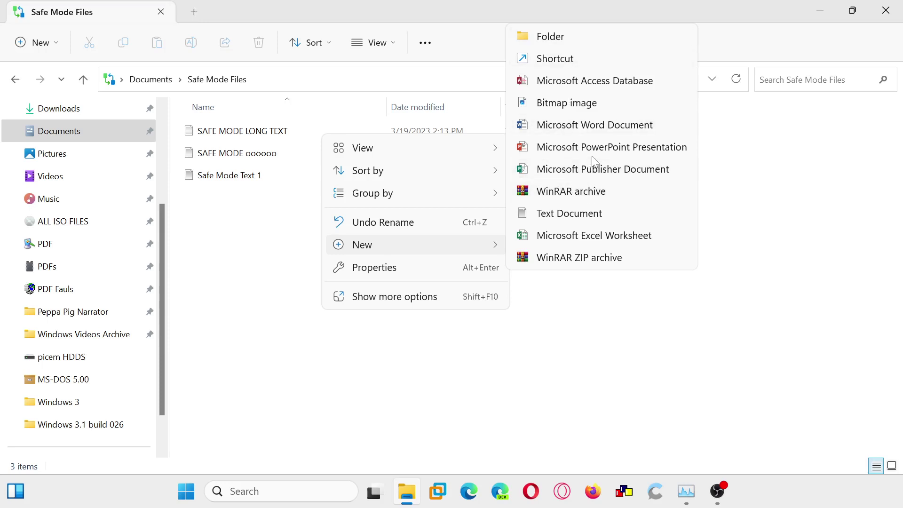
{"action": "left_click", "coordinate": [600, 126]}
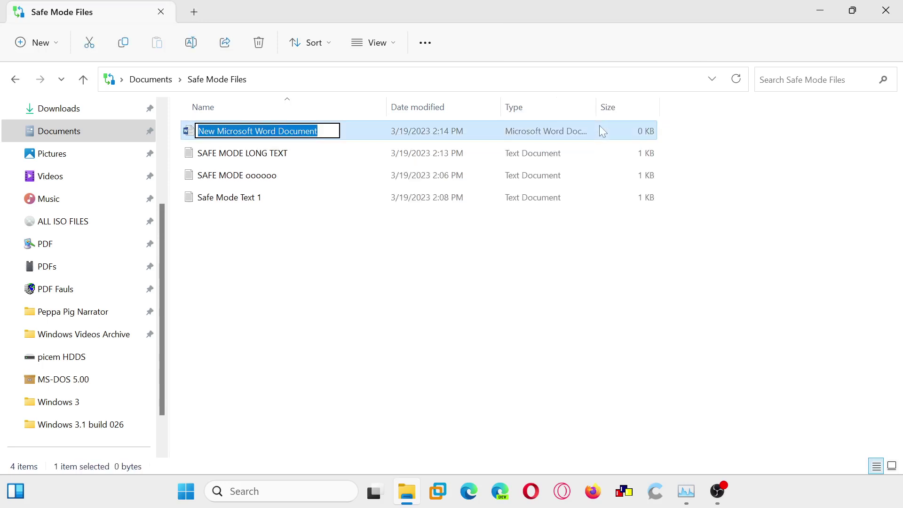
{"action": "type", "text": "S"}
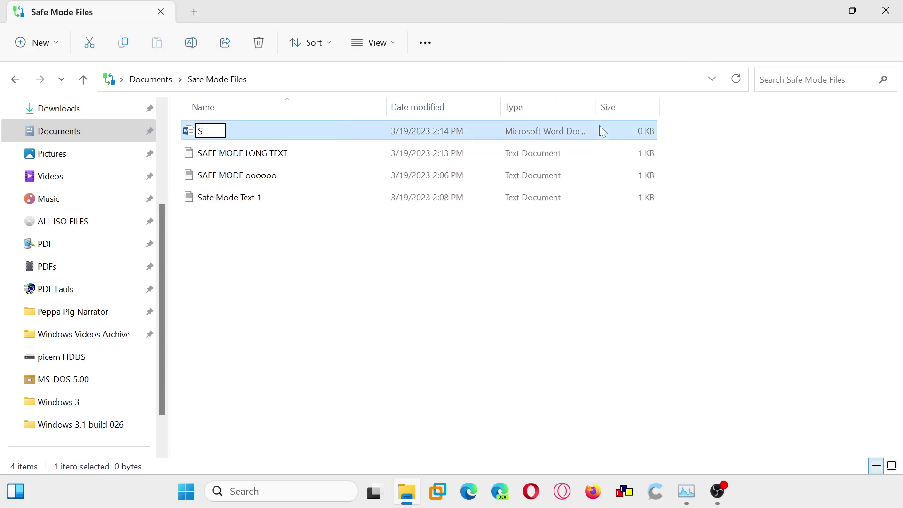
{"action": "type", "text": "afe Mode"}
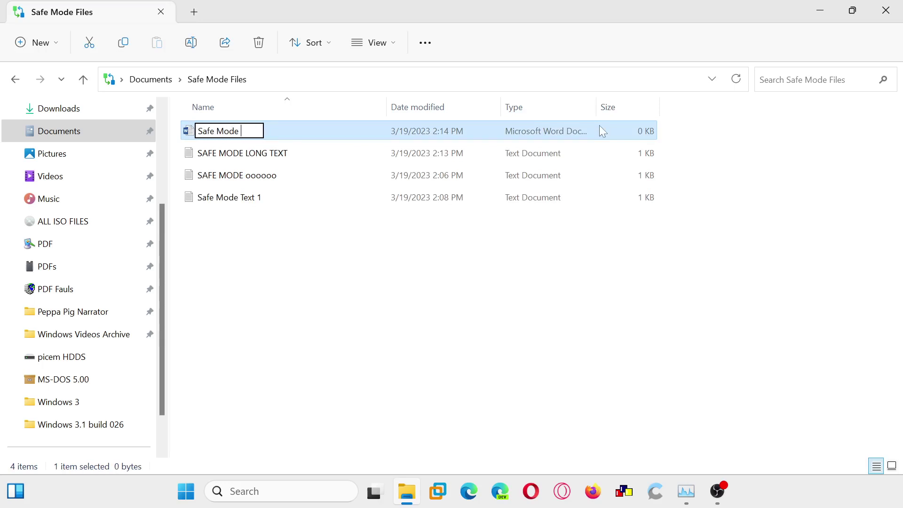
{"action": "type", "text": "Word Doc"}
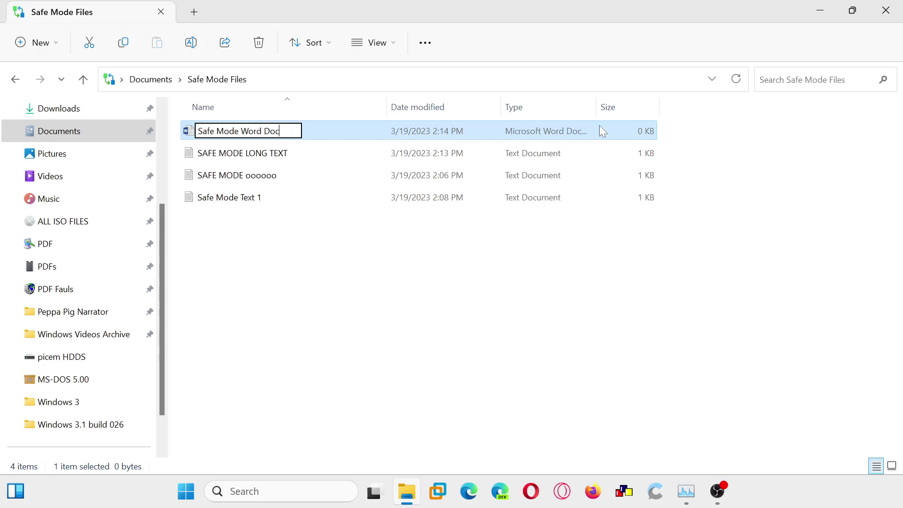
{"action": "key", "text": "Return"}
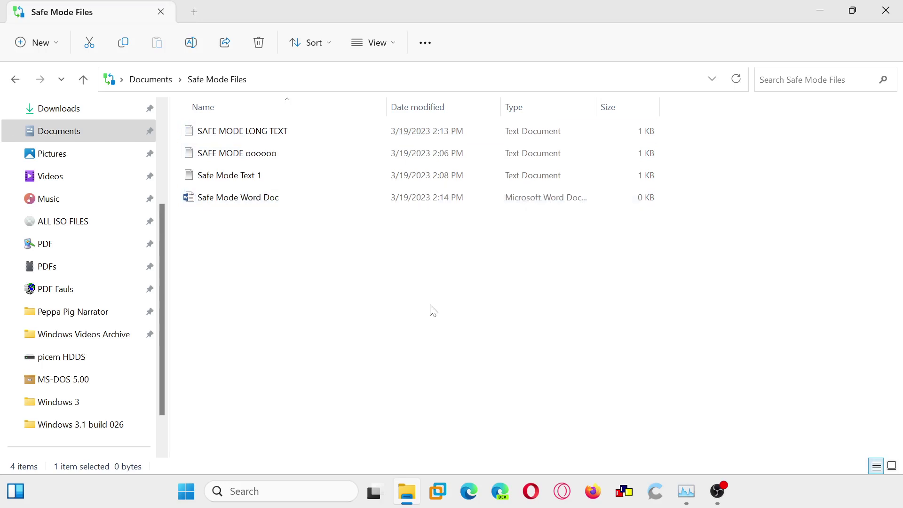
Step: Try to open Safe Mode Word Doc in Word, dismiss the dialog, and delete the file
{"action": "left_click", "coordinate": [235, 197]}
{"action": "double_click", "coordinate": [237, 197]}
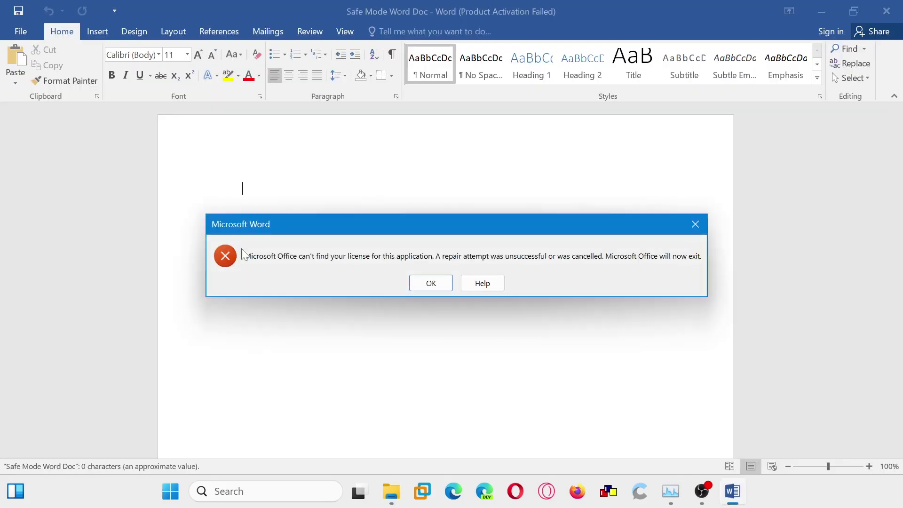
{"action": "left_click", "coordinate": [431, 283]}
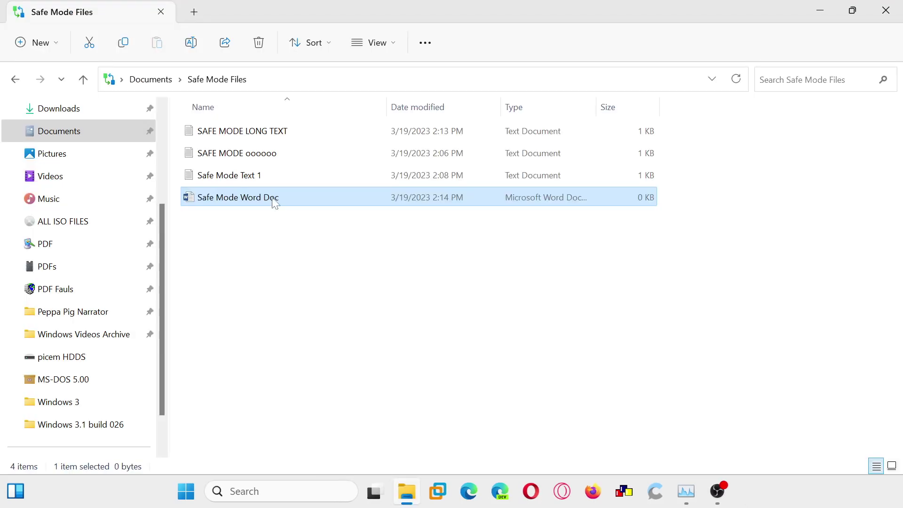
{"action": "key", "text": "Delete"}
{"action": "key", "text": "Return"}
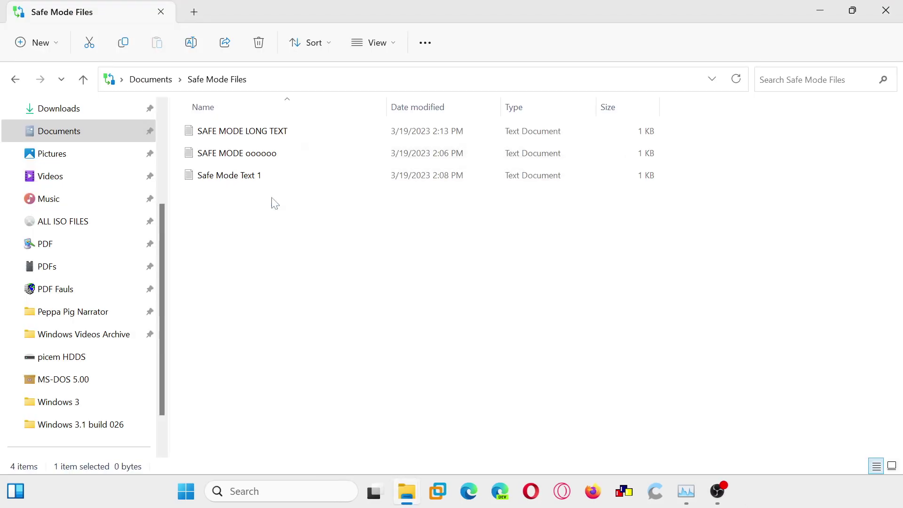
Step: Open Safe Mode Text 1, end its paragraph with a period, and add "We couldn't open Word in Safe Mode" below a blank line, keeping the file open
{"action": "left_click", "coordinate": [269, 182]}
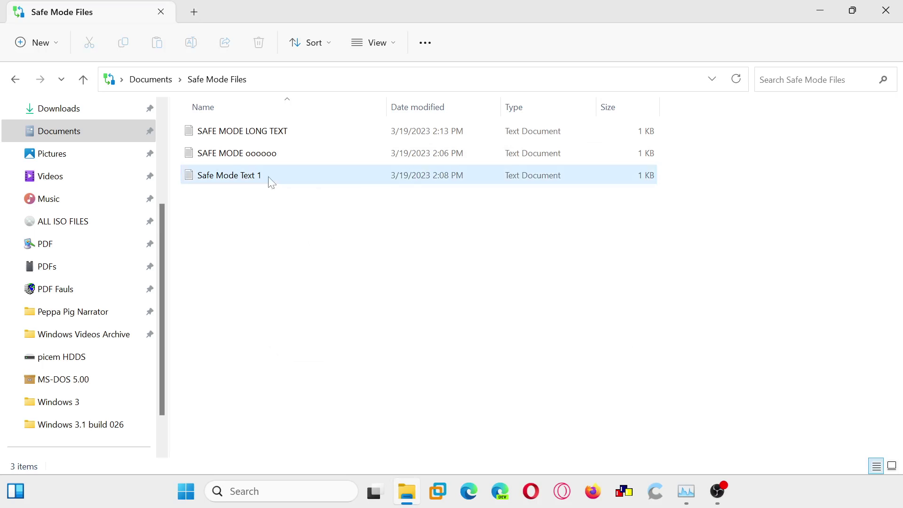
{"action": "double_click", "coordinate": [269, 180]}
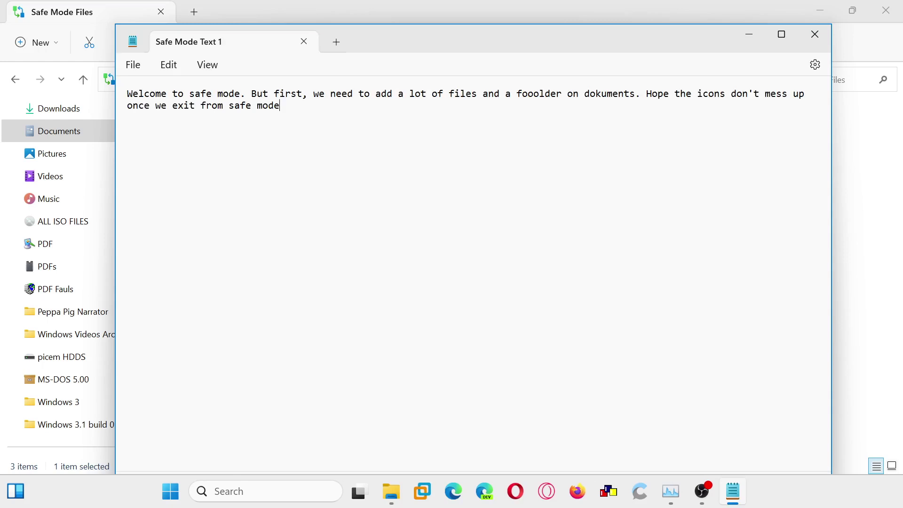
{"action": "type", "text": "."}
{"action": "key", "text": "Return"}
{"action": "key", "text": "Return"}
{"action": "type", "text": "We couldn't open Word i"}
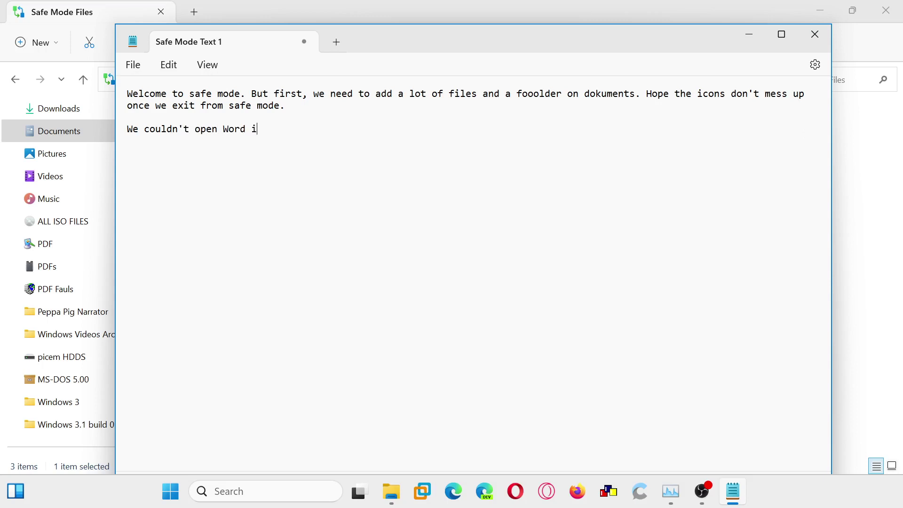
{"action": "type", "text": "n Safe Mode"}
{"action": "left_click", "coordinate": [815, 34]}
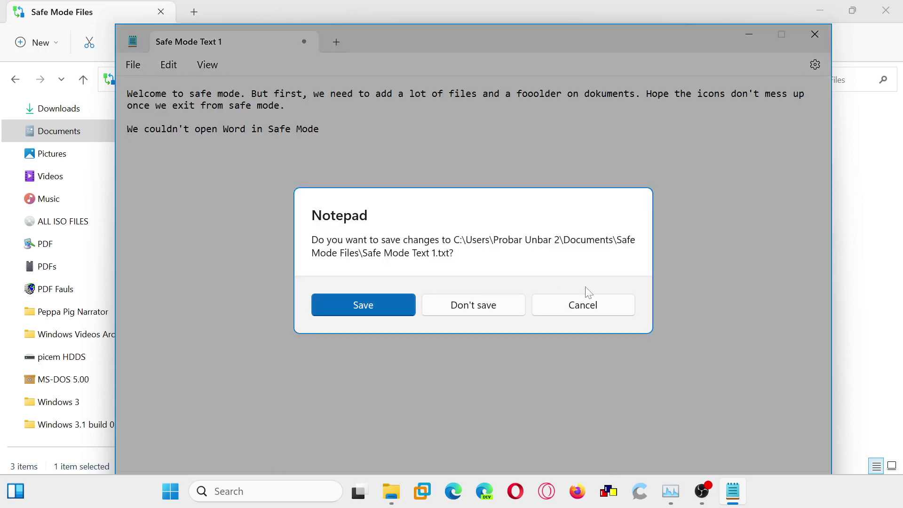
{"action": "left_click", "coordinate": [588, 312]}
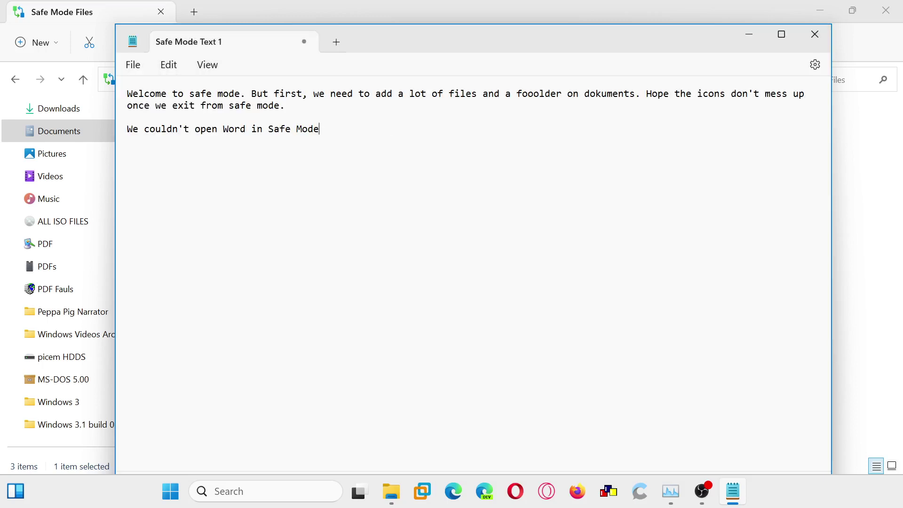
Step: Continue the new line with "due to missing features. The missing features are available in the nornal boot LOL"
{"action": "type", "text": "due to missing fea"}
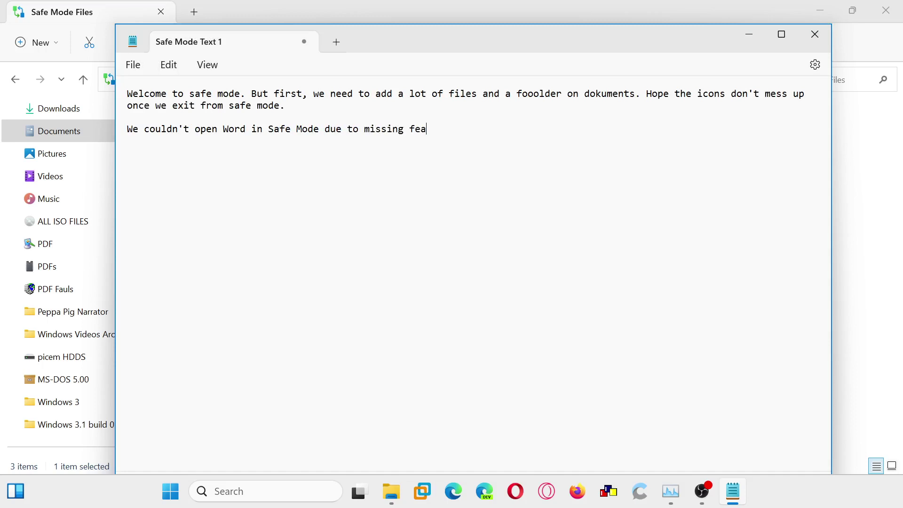
{"action": "type", "text": "tures. The missing features "}
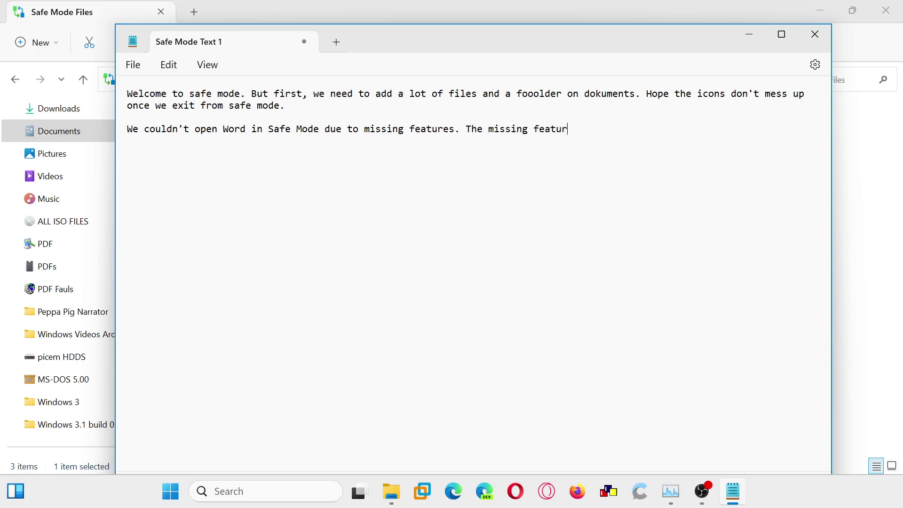
{"action": "type", "text": "are available in t"}
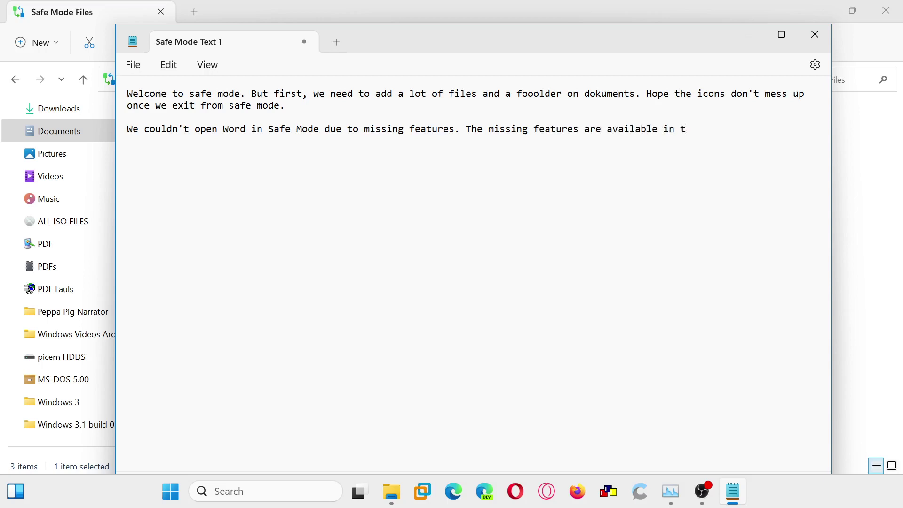
{"action": "type", "text": "he nornal boot LOL"}
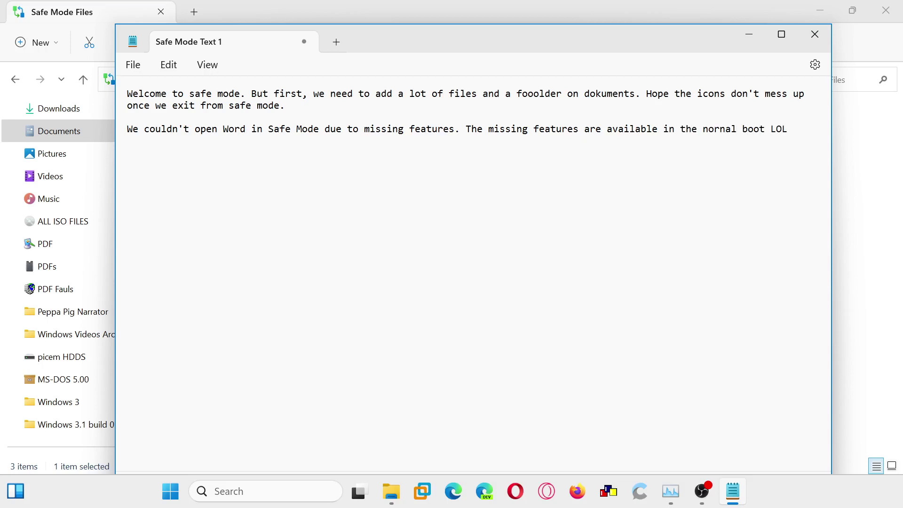
Step: Save the extended text of Safe Mode Text 1 and close the file
{"action": "key", "text": "ctrl+s"}
{"action": "key", "text": "BackSpace"}
{"action": "type", "text": "M"}
{"action": "left_click", "coordinate": [817, 42]}
{"action": "right_click", "coordinate": [332, 233]}
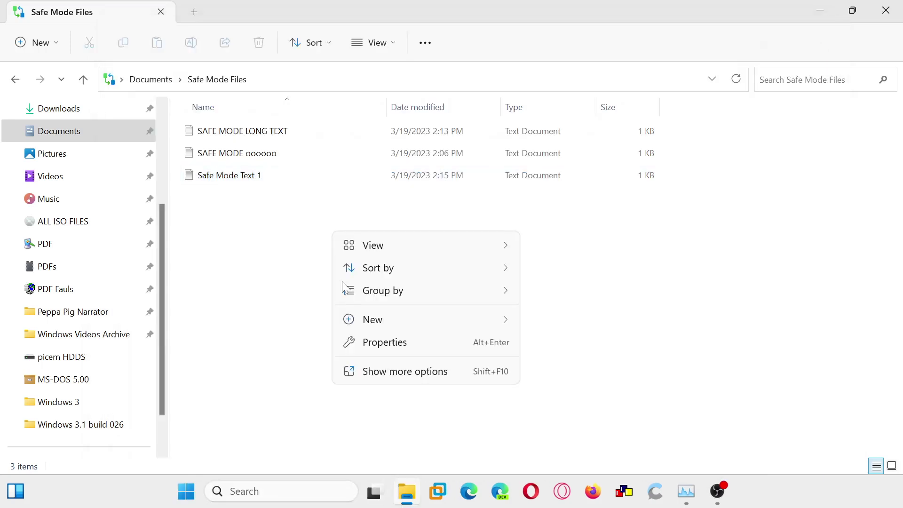
{"action": "mouse_move", "coordinate": [419, 314]}
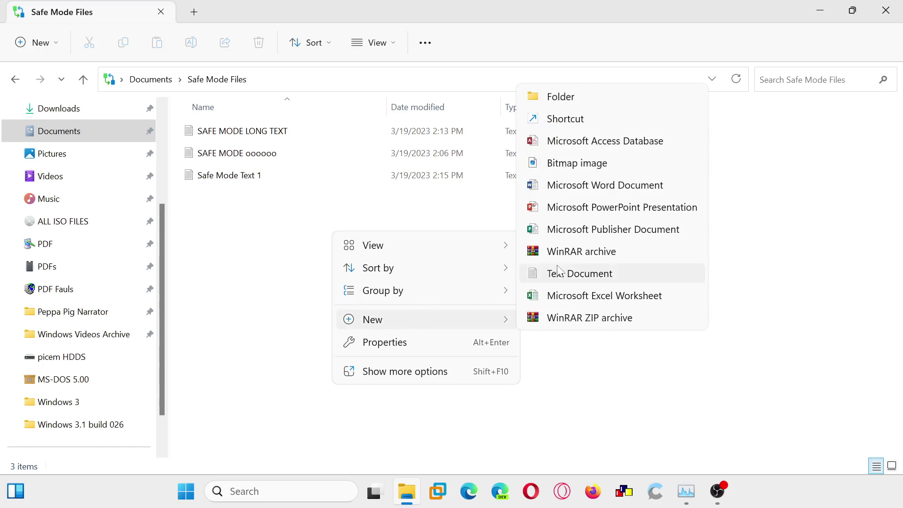
{"action": "left_click", "coordinate": [378, 208]}
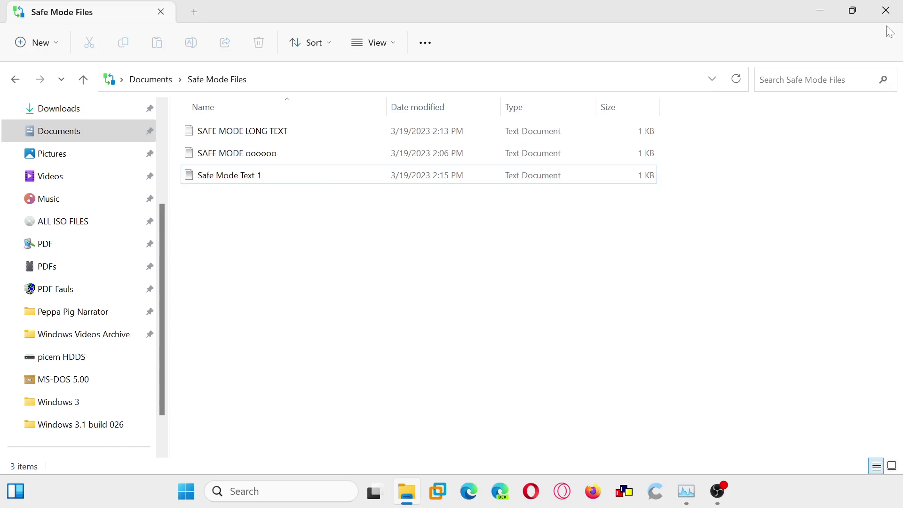
Step: Close the Safe Mode Files folder and minimize OBS Studio to reach the desktop
{"action": "left_click", "coordinate": [886, 10]}
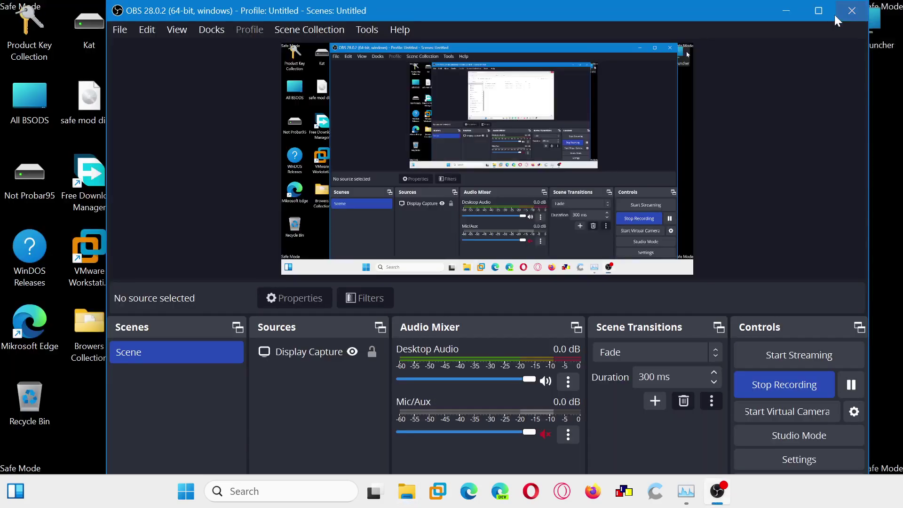
{"action": "left_click", "coordinate": [783, 14]}
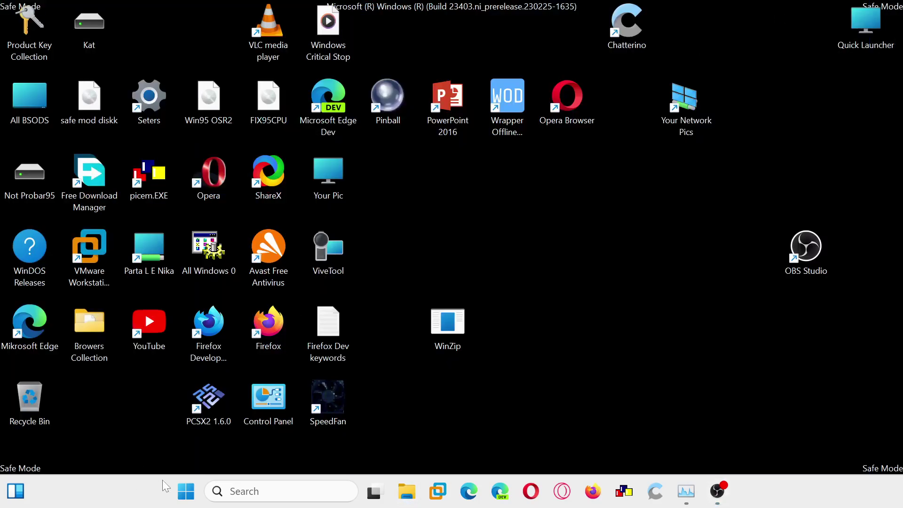
Step: Open Windows Settings, try to view the Personalization page, and dismiss the system error dialog
{"action": "left_click", "coordinate": [185, 491]}
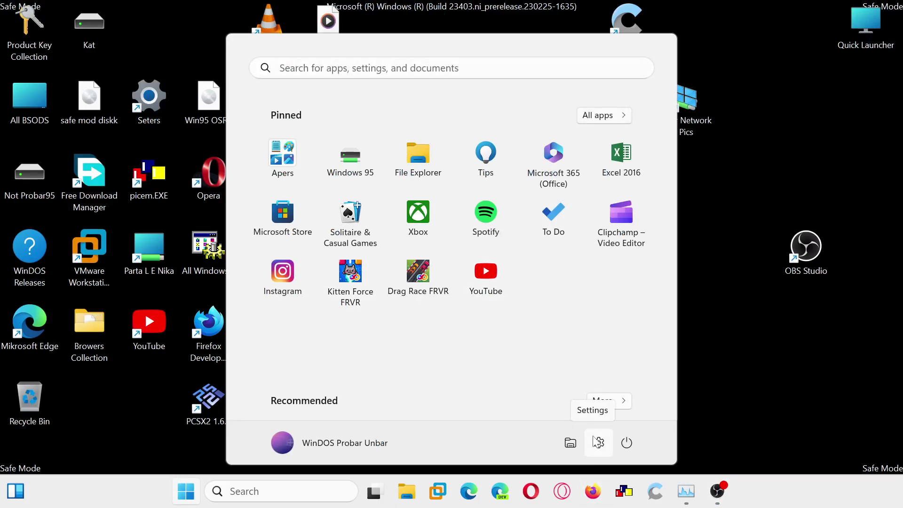
{"action": "left_click", "coordinate": [598, 442]}
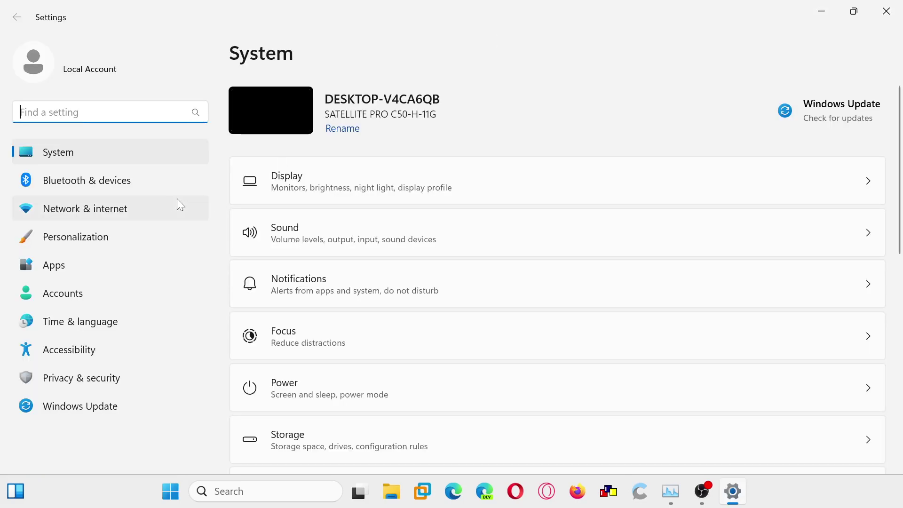
{"action": "left_click", "coordinate": [95, 245]}
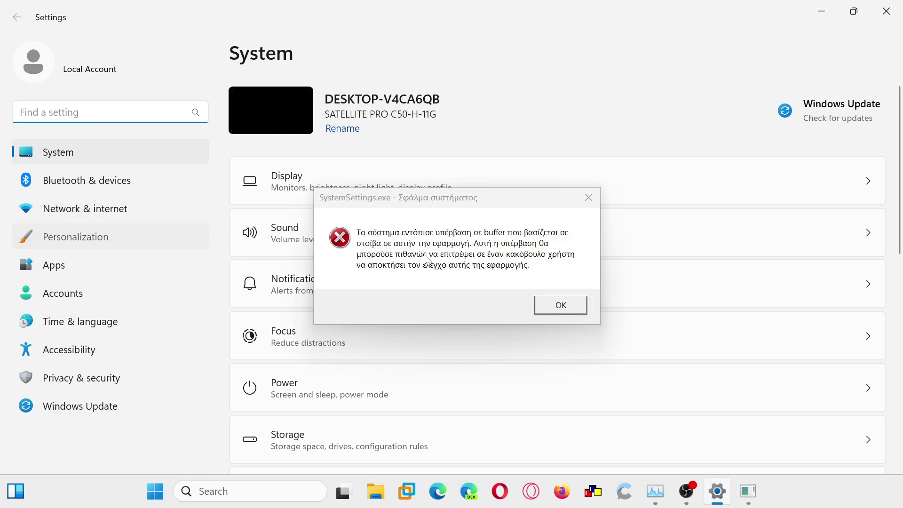
{"action": "left_click", "coordinate": [561, 306]}
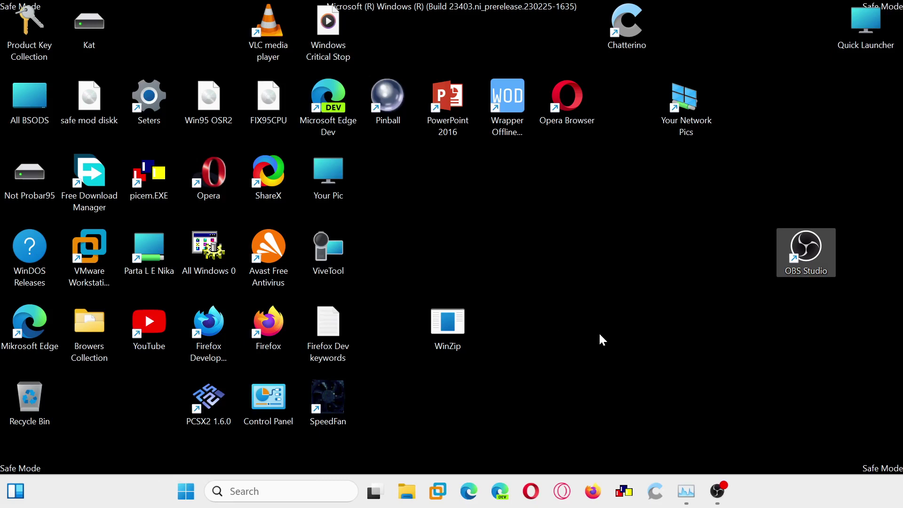
Step: Switch to Microsoft Edge and open the browser's settings
{"action": "left_click", "coordinate": [441, 491]}
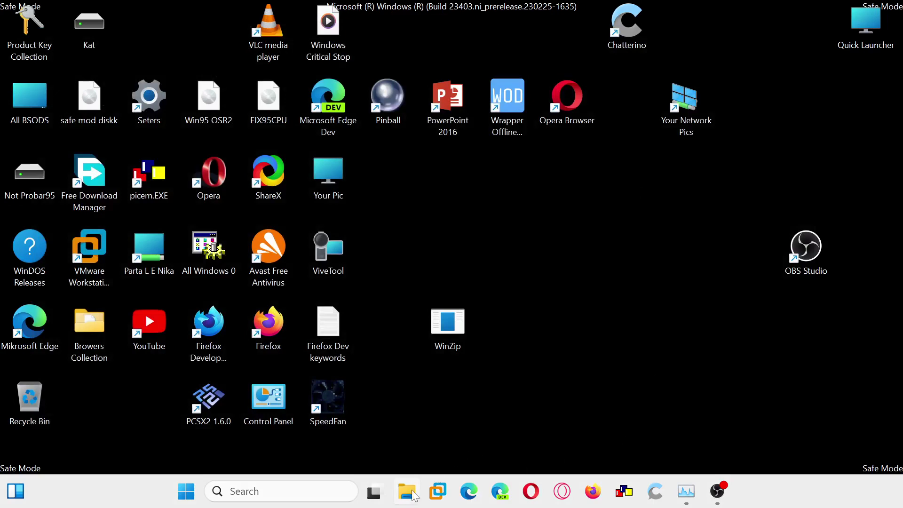
{"action": "left_click", "coordinate": [473, 487]}
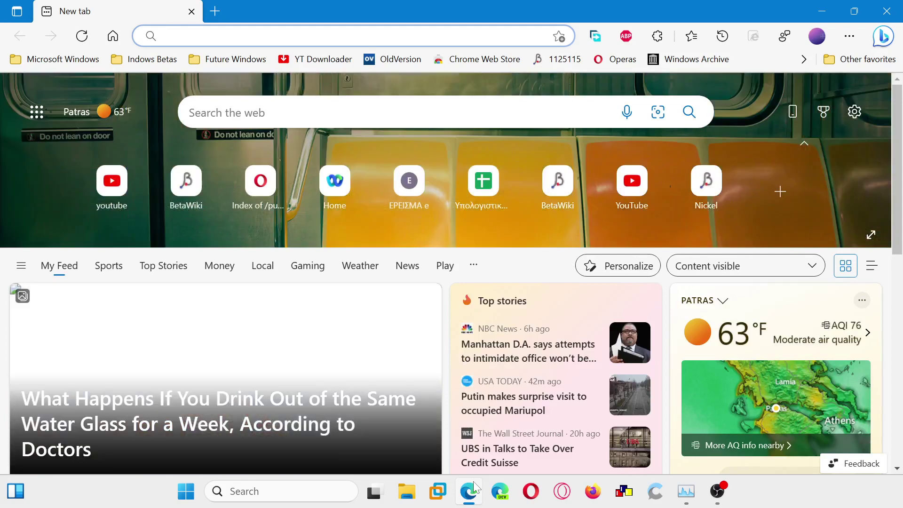
{"action": "left_click", "coordinate": [850, 36]}
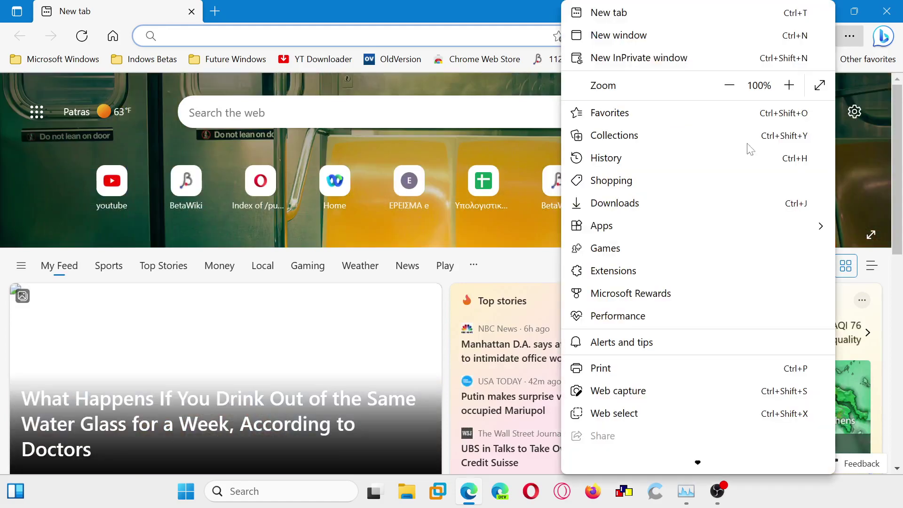
{"action": "scroll", "coordinate": [647, 458], "scroll_direction": "down", "scroll_amount": 3}
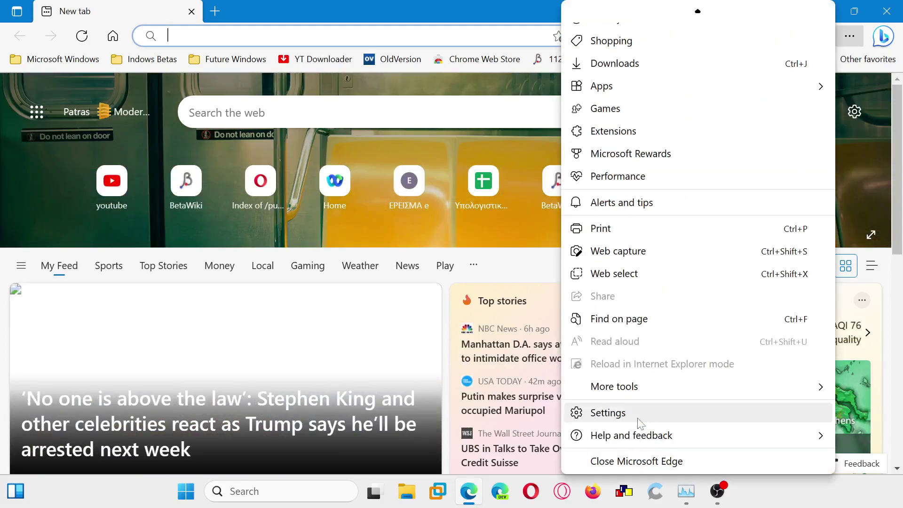
{"action": "left_click", "coordinate": [641, 422]}
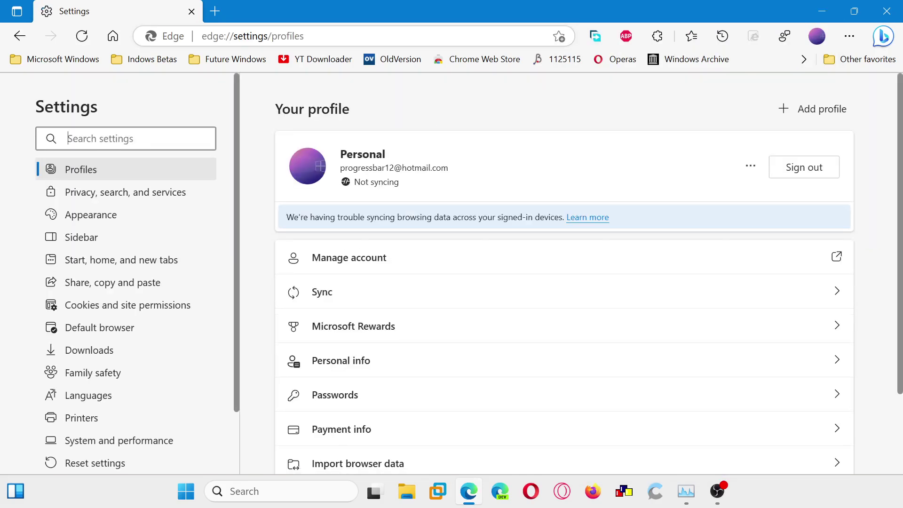
Step: Look through the Appearance, Start, home, and new tabs, System and performance, and About Microsoft Edge settings pages
{"action": "left_click", "coordinate": [137, 221]}
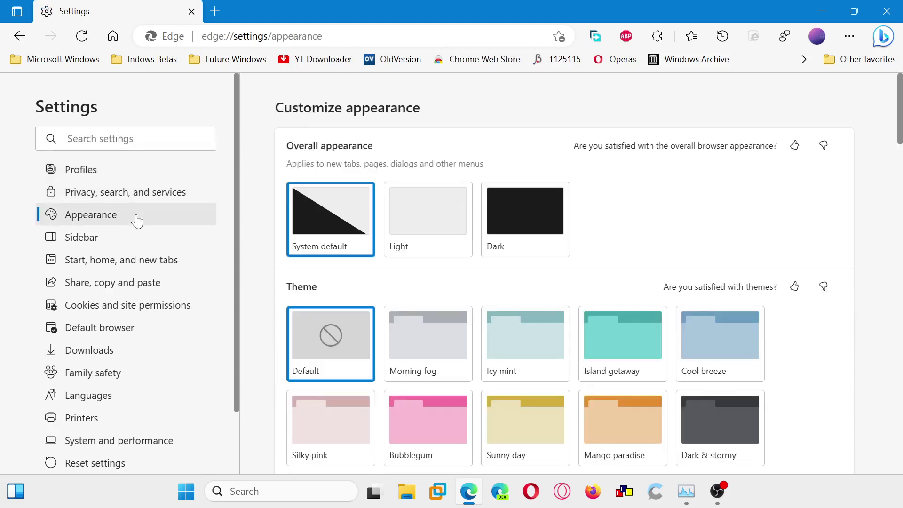
{"action": "left_click", "coordinate": [139, 268]}
{"action": "scroll", "coordinate": [137, 268], "scroll_direction": "down", "scroll_amount": 2}
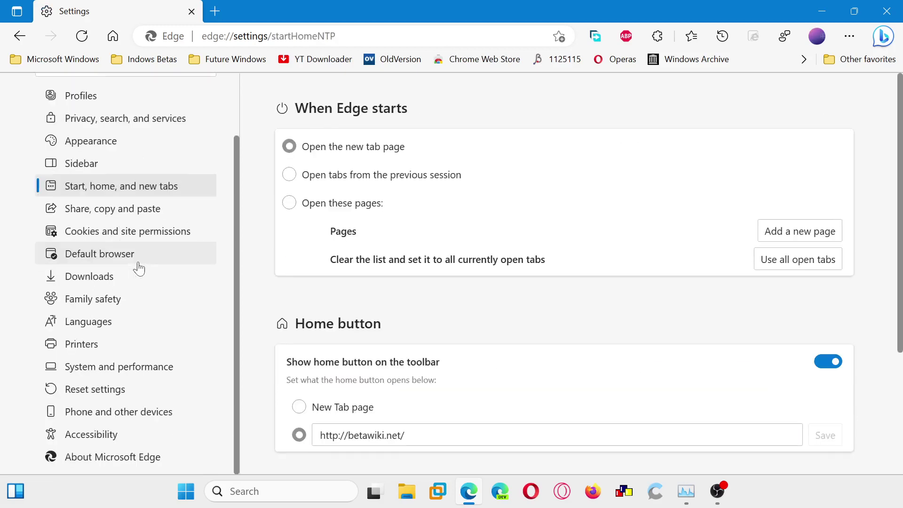
{"action": "left_click", "coordinate": [98, 371]}
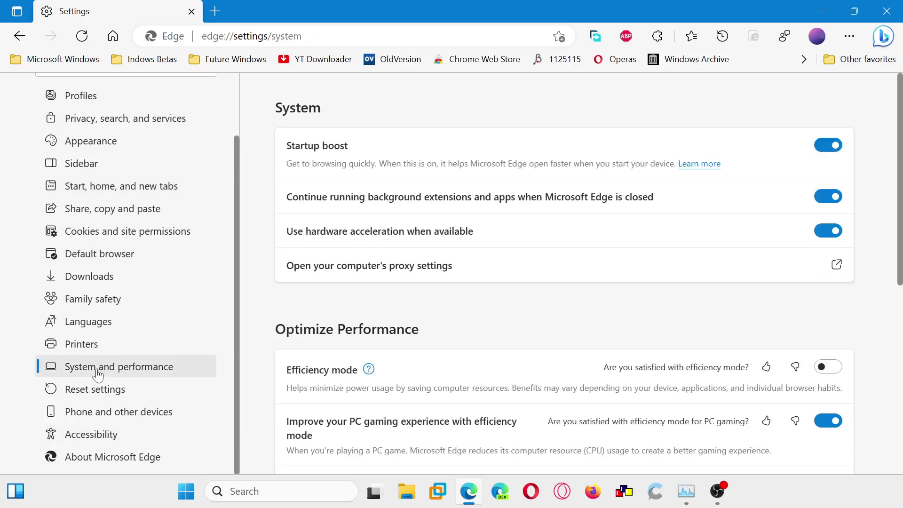
{"action": "left_click", "coordinate": [113, 454]}
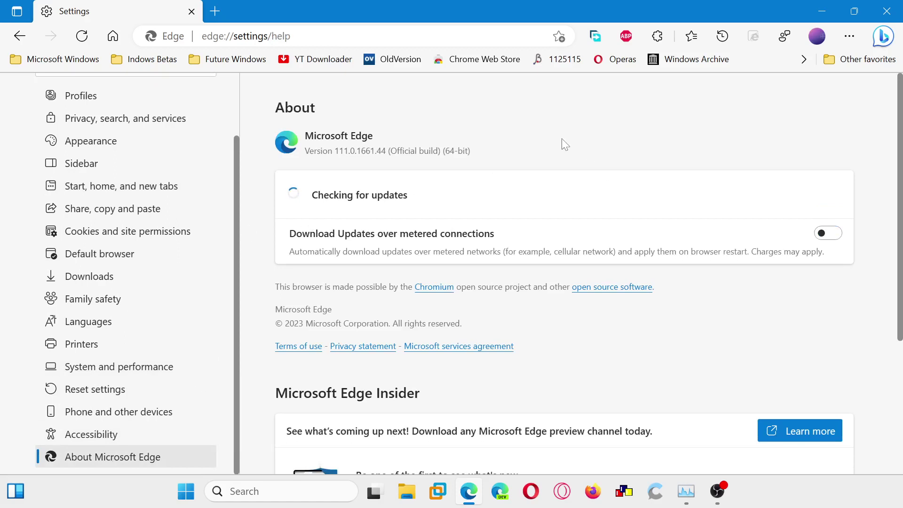
{"action": "scroll", "coordinate": [561, 138], "scroll_direction": "down", "scroll_amount": 2}
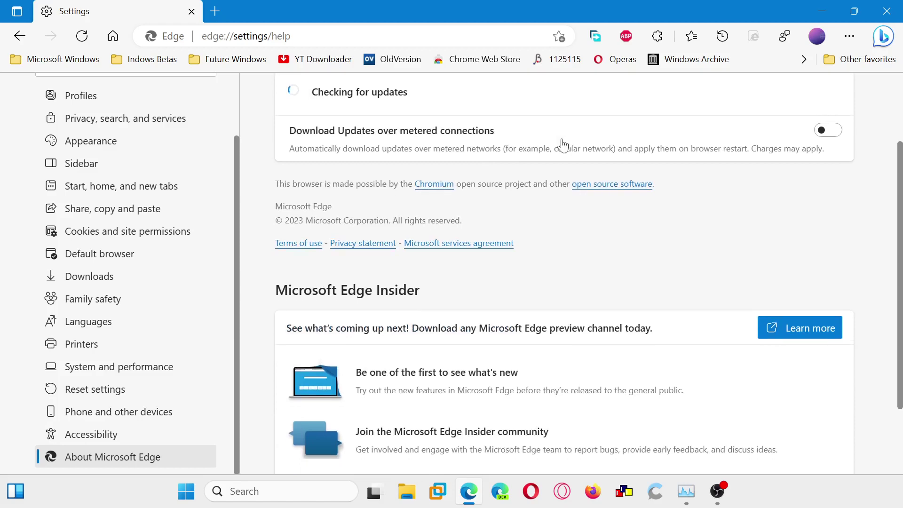
{"action": "scroll", "coordinate": [562, 141], "scroll_direction": "down", "scroll_amount": 2}
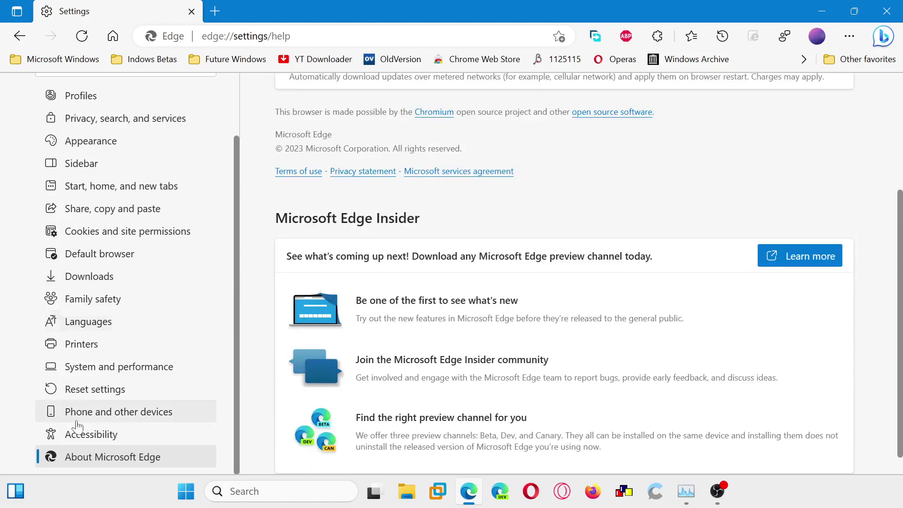
Step: Review the startup and home button settings in Edge, and try to load the home page
{"action": "left_click", "coordinate": [76, 186]}
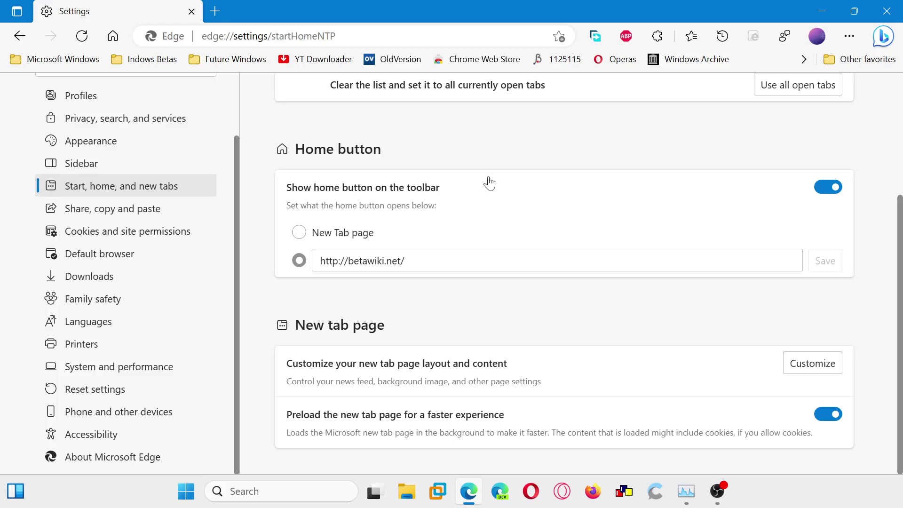
{"action": "scroll", "coordinate": [487, 183], "scroll_direction": "up", "scroll_amount": 4}
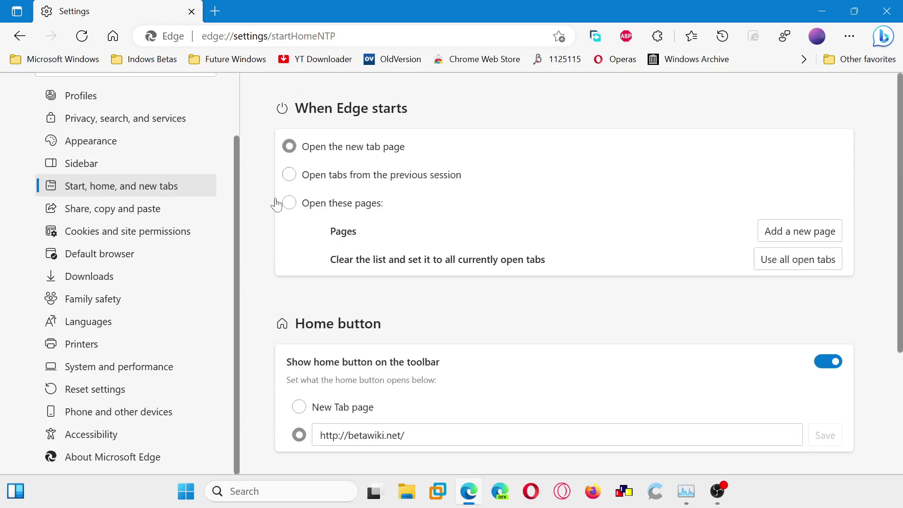
{"action": "left_click", "coordinate": [114, 38]}
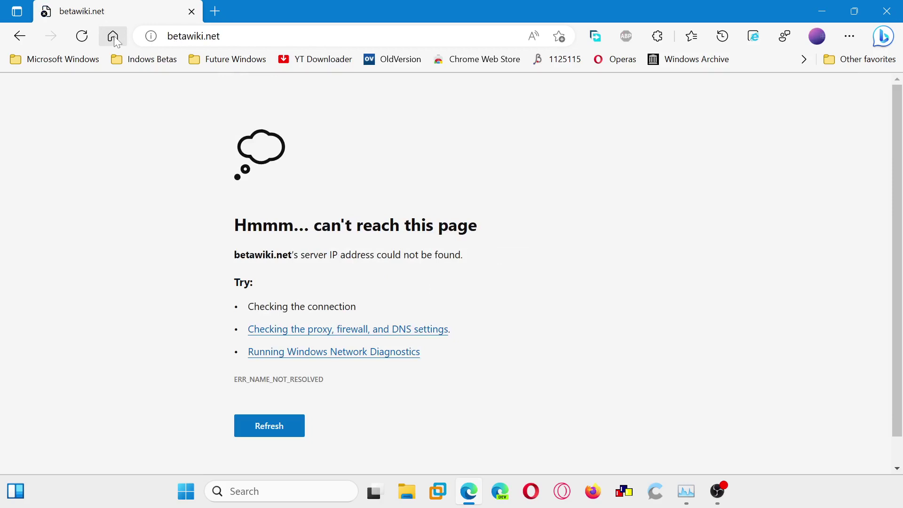
{"action": "left_click", "coordinate": [115, 39]}
Step: Try the Windows XP and Windows 11 bookmarks in the Microsoft Windows favorites folder, and close Edge
{"action": "left_click", "coordinate": [75, 61]}
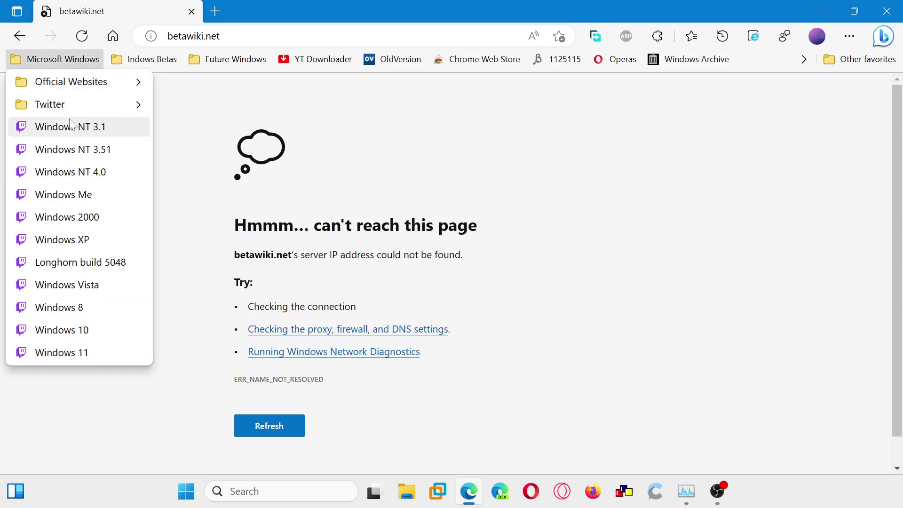
{"action": "left_click", "coordinate": [59, 244]}
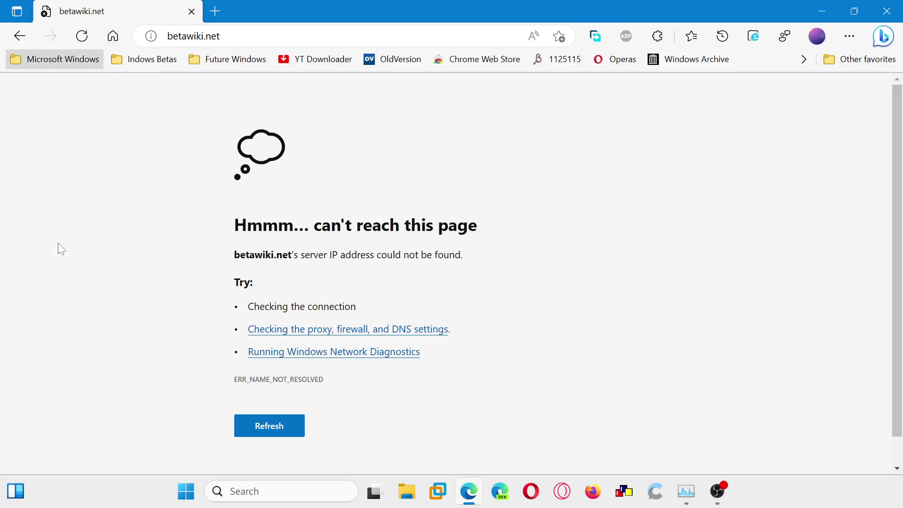
{"action": "left_click", "coordinate": [69, 60]}
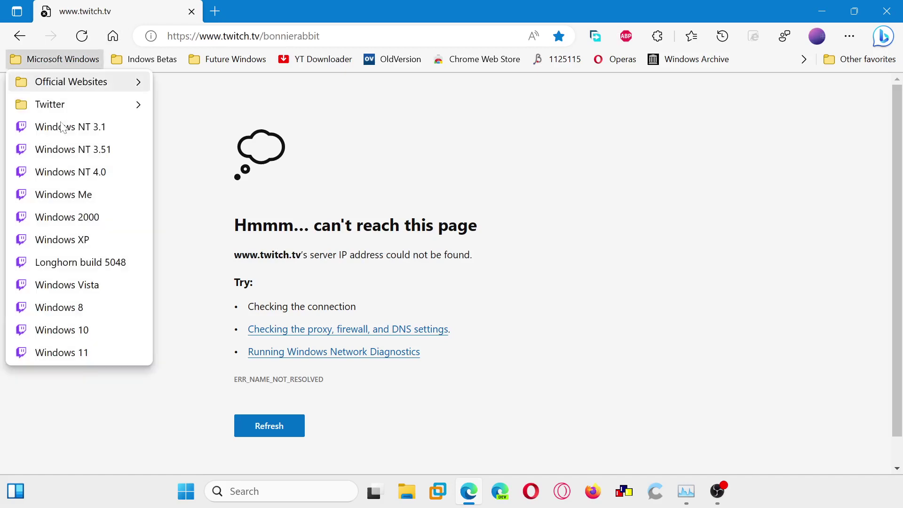
{"action": "left_click", "coordinate": [66, 351]}
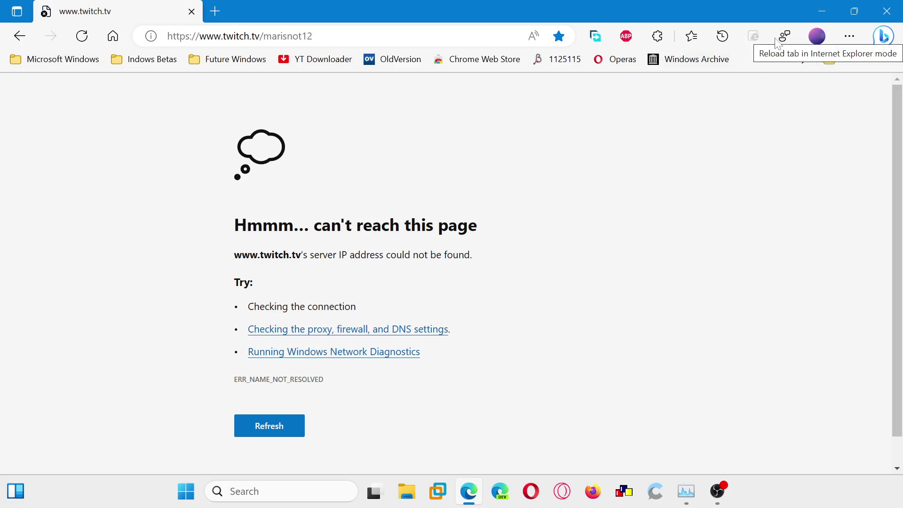
{"action": "left_click", "coordinate": [886, 11]}
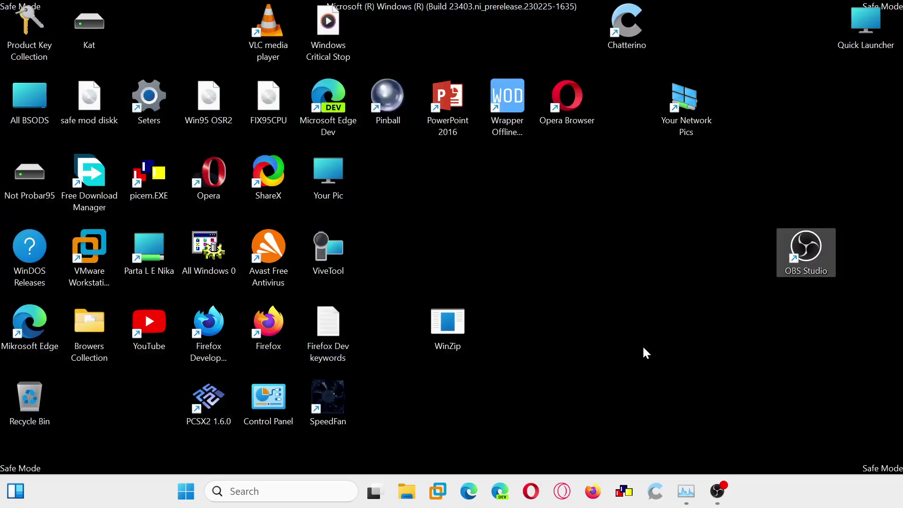
Step: Switch to Firefox and replace the start page tab with a blank new tab
{"action": "left_click", "coordinate": [595, 493]}
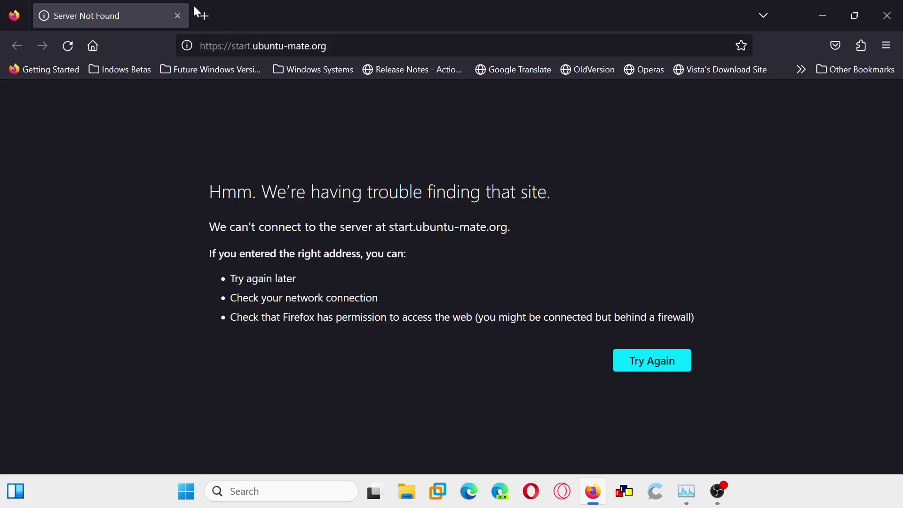
{"action": "left_click", "coordinate": [208, 15]}
{"action": "left_click", "coordinate": [183, 15]}
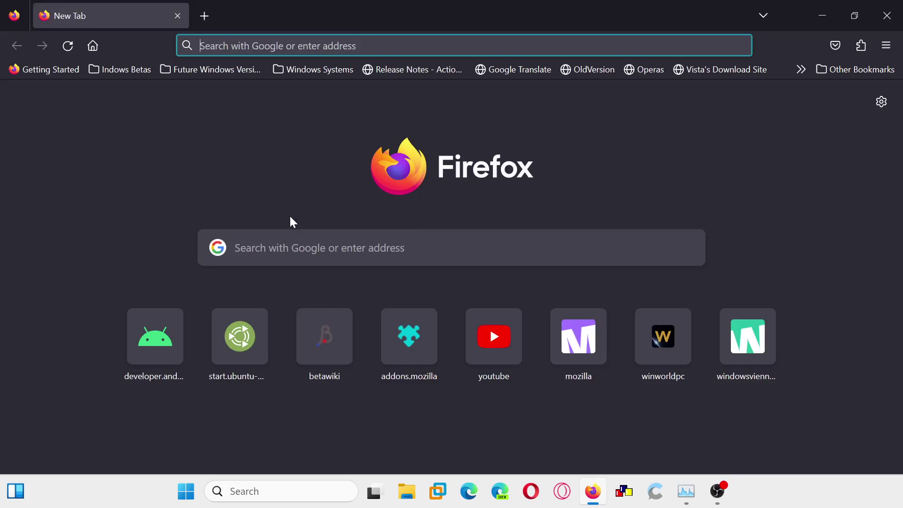
Step: Search Google for "This is firfox" from the new tab page
{"action": "left_click", "coordinate": [293, 237]}
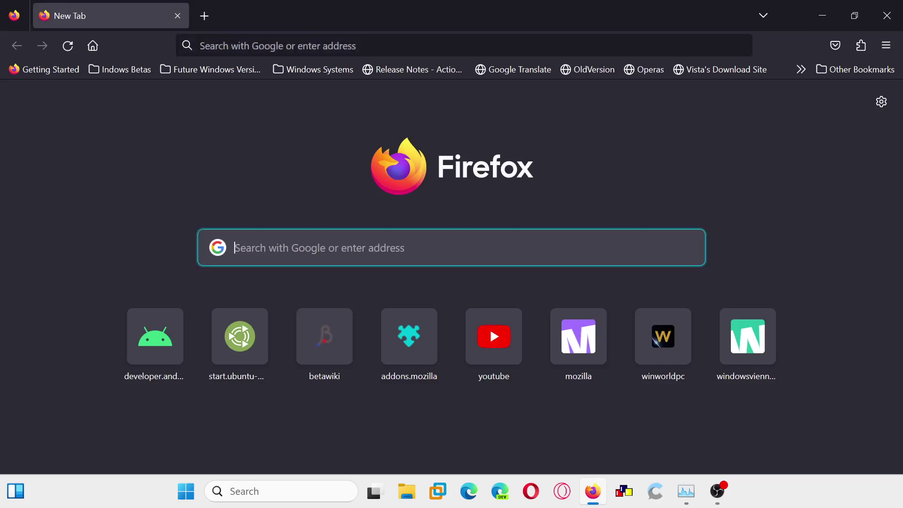
{"action": "type", "text": "This is fir"}
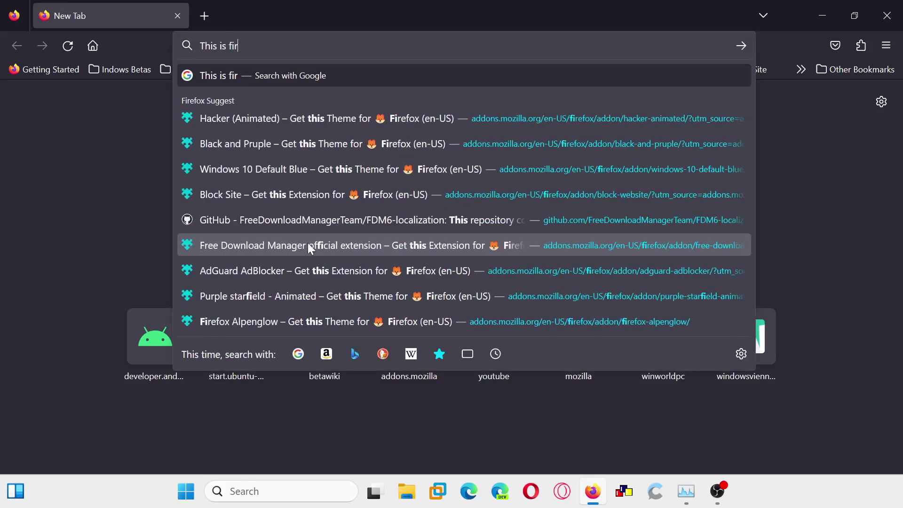
{"action": "type", "text": "fox"}
{"action": "key", "text": "Return"}
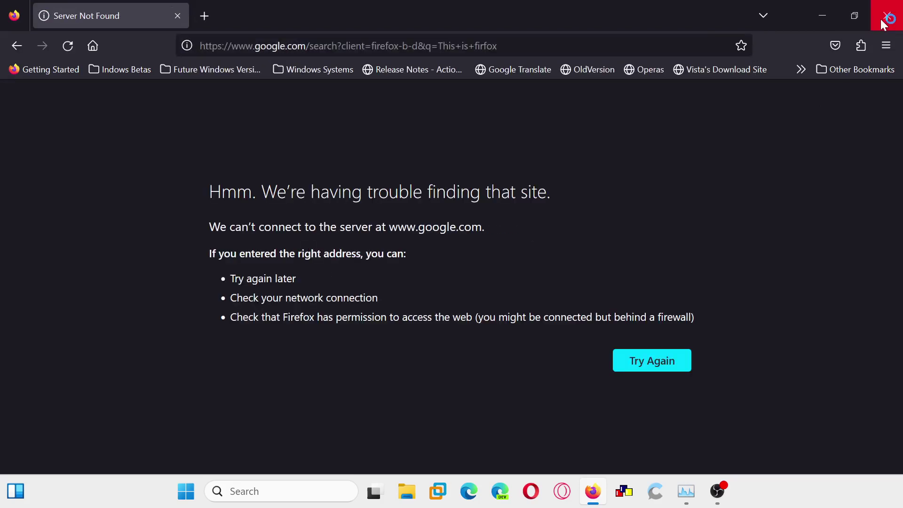
Step: Open the About Mozilla Firefox dialog to check the browser's version and update status
{"action": "left_click", "coordinate": [886, 45]}
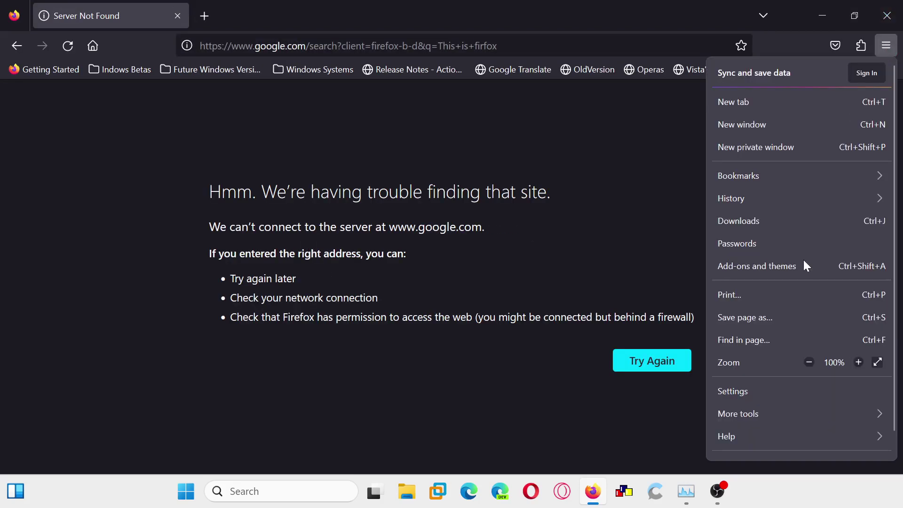
{"action": "left_click", "coordinate": [778, 434]}
{"action": "left_click", "coordinate": [762, 217]}
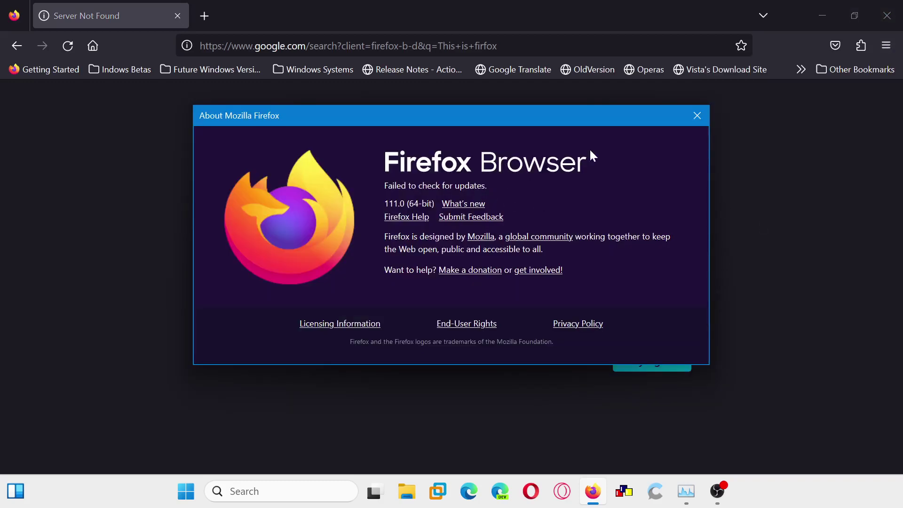
Step: Dismiss the About Mozilla Firefox dialog, open the Firefox settings page, and close the browser
{"action": "left_click", "coordinate": [695, 116]}
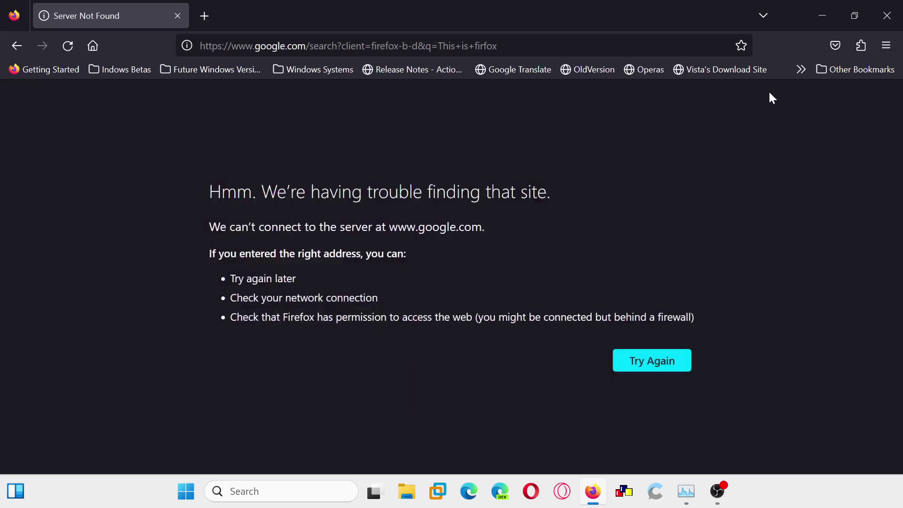
{"action": "left_click", "coordinate": [887, 46]}
{"action": "left_click", "coordinate": [779, 390]}
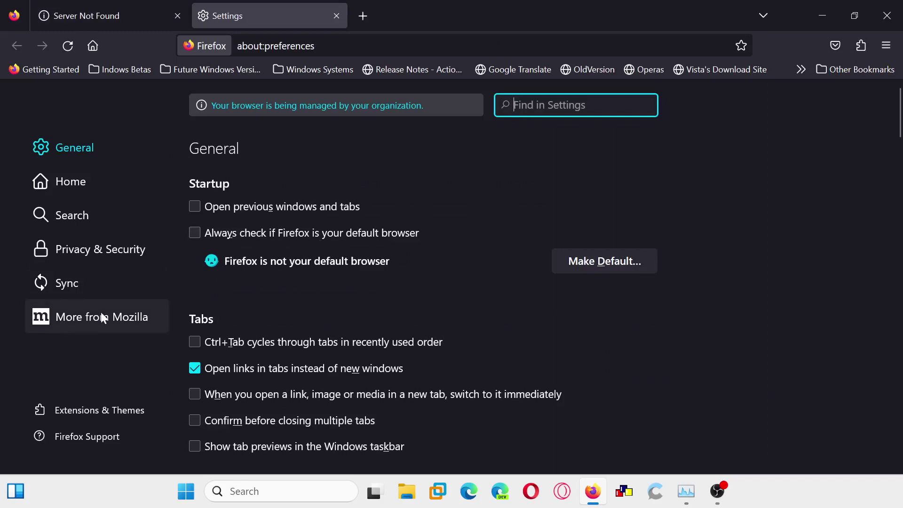
{"action": "left_click", "coordinate": [887, 16]}
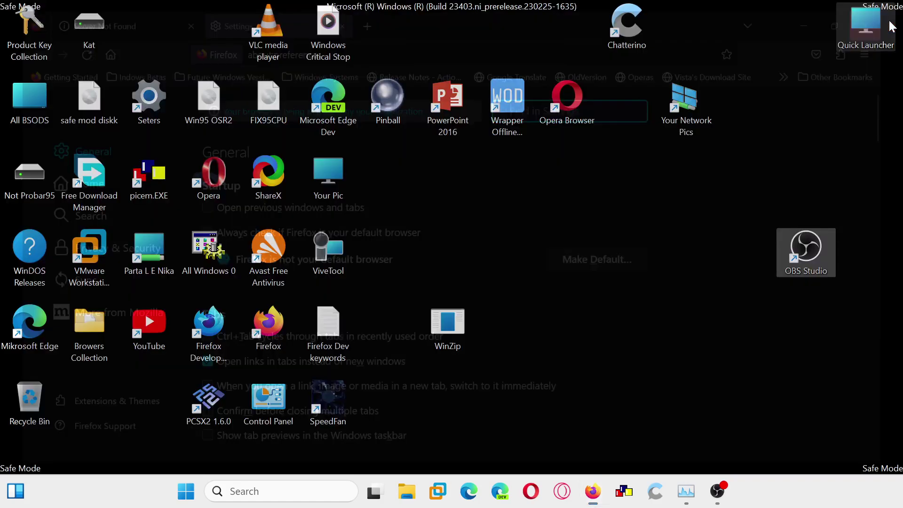
Step: Switch to Opera and search Google for "cool opera" from the Speed Dial page
{"action": "left_click", "coordinate": [539, 497]}
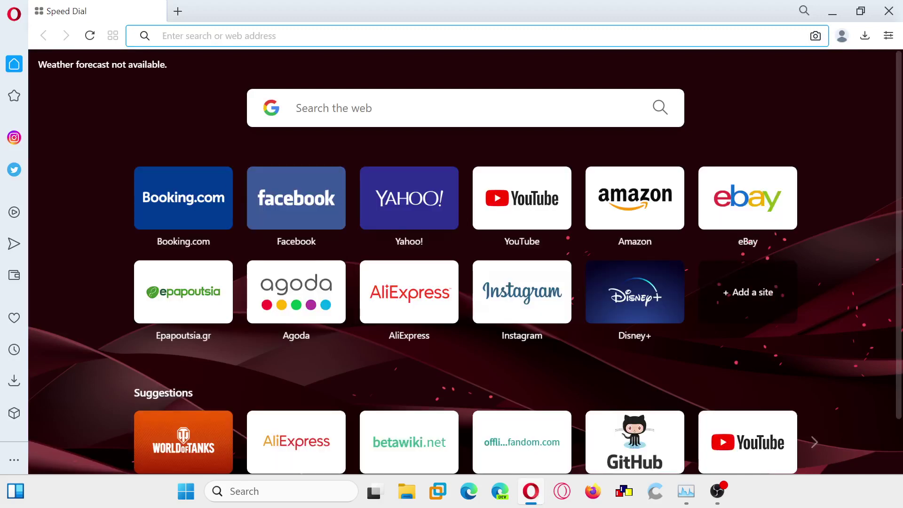
{"action": "type", "text": "cool "}
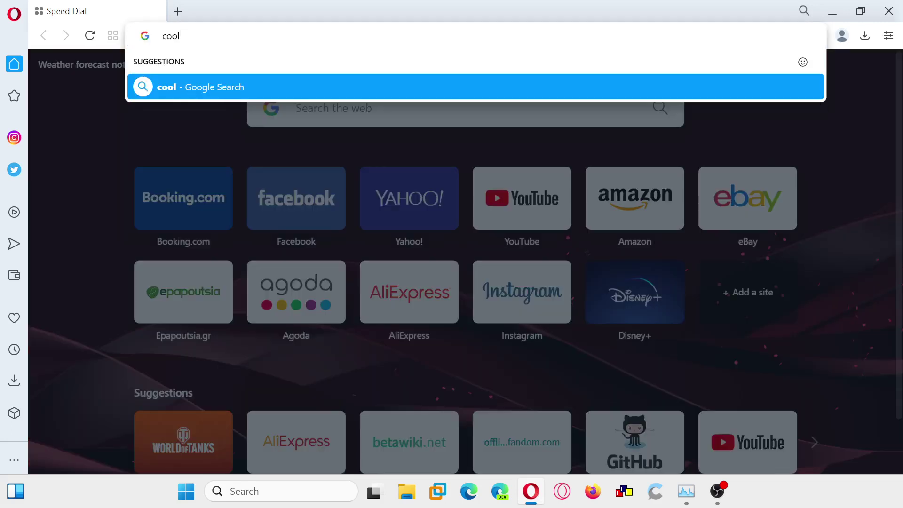
{"action": "type", "text": "opera"}
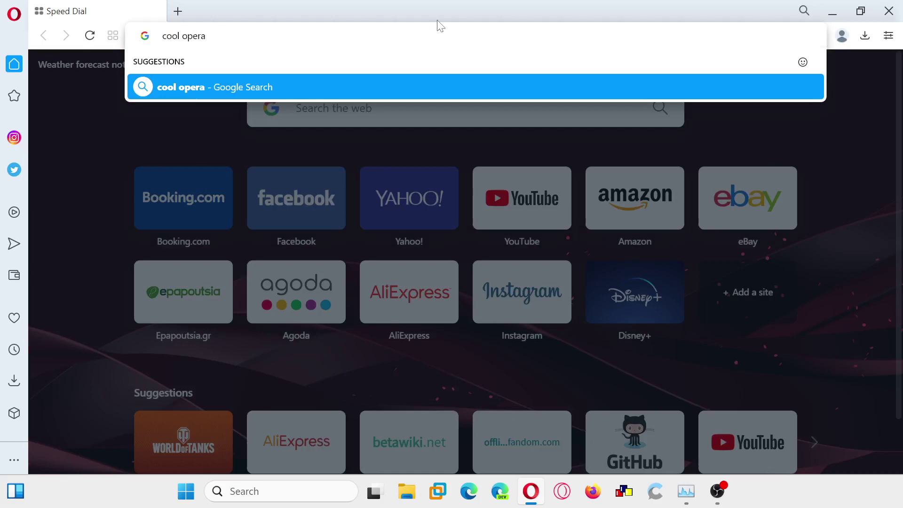
{"action": "key", "text": "Escape"}
{"action": "key", "text": "F5"}
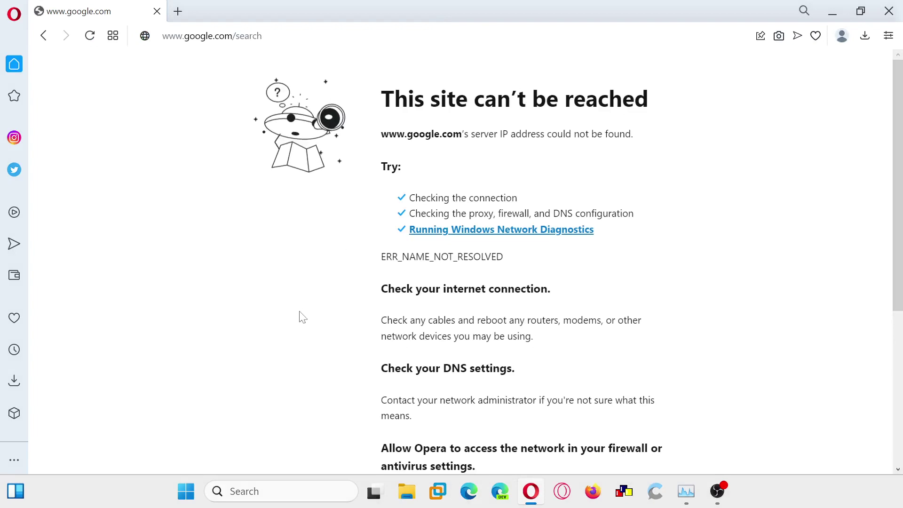
{"action": "scroll", "coordinate": [302, 316], "scroll_direction": "down", "scroll_amount": 2}
{"action": "scroll", "coordinate": [302, 316], "scroll_direction": "down", "scroll_amount": 4}
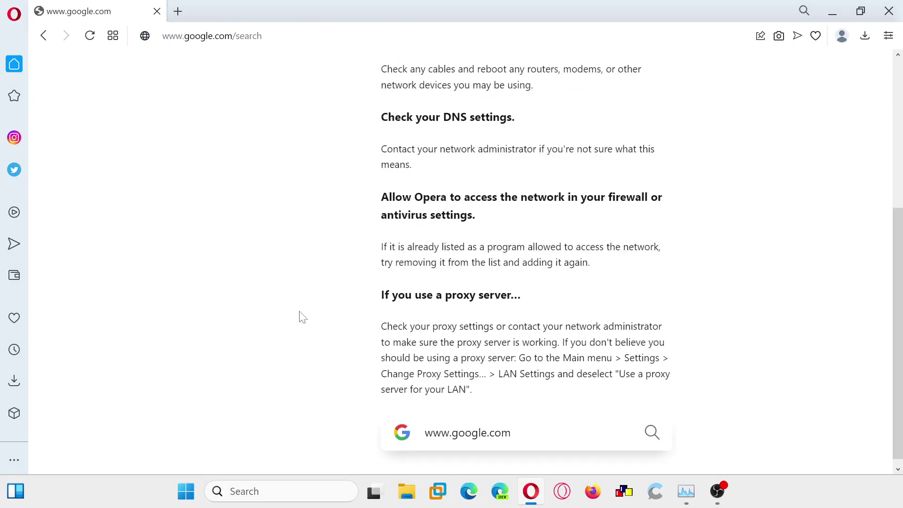
{"action": "scroll", "coordinate": [302, 316], "scroll_direction": "up", "scroll_amount": 5}
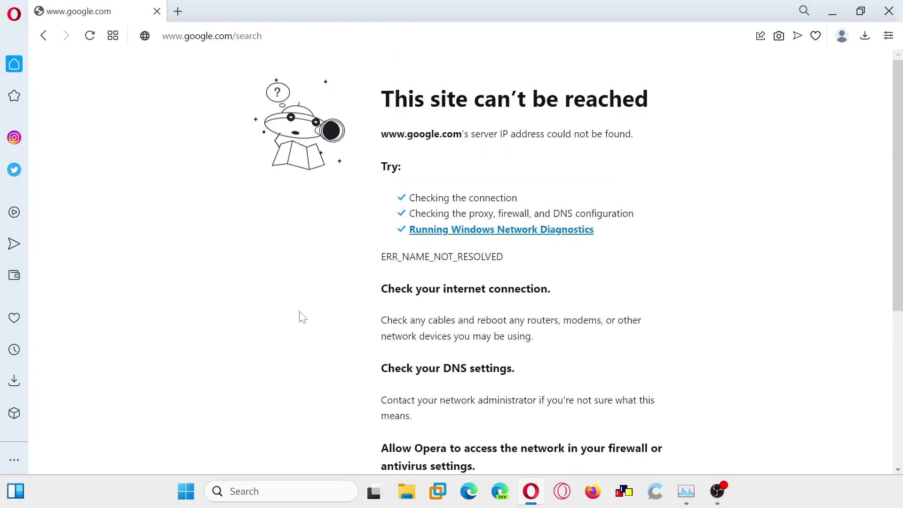
{"action": "scroll", "coordinate": [302, 316], "scroll_direction": "down", "scroll_amount": 2}
{"action": "scroll", "coordinate": [302, 316], "scroll_direction": "down", "scroll_amount": 4}
{"action": "key", "text": "F5"}
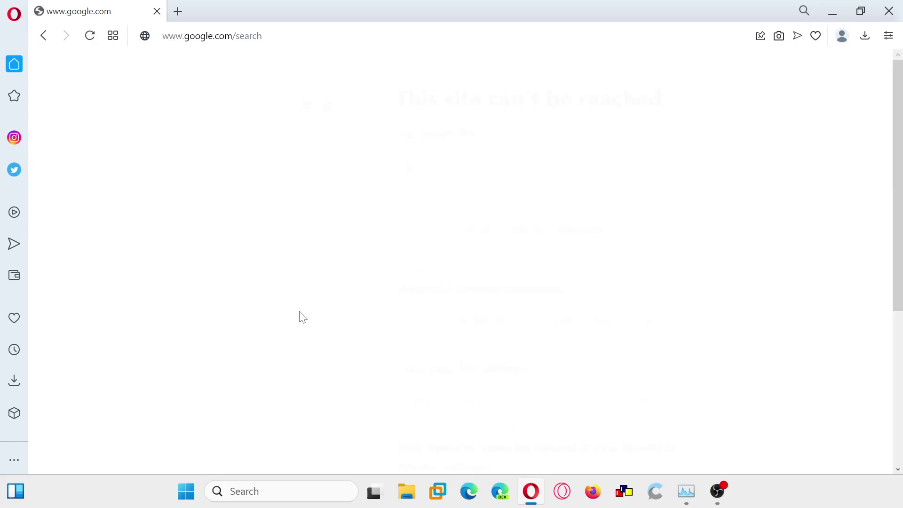
{"action": "scroll", "coordinate": [302, 316], "scroll_direction": "up", "scroll_amount": 5}
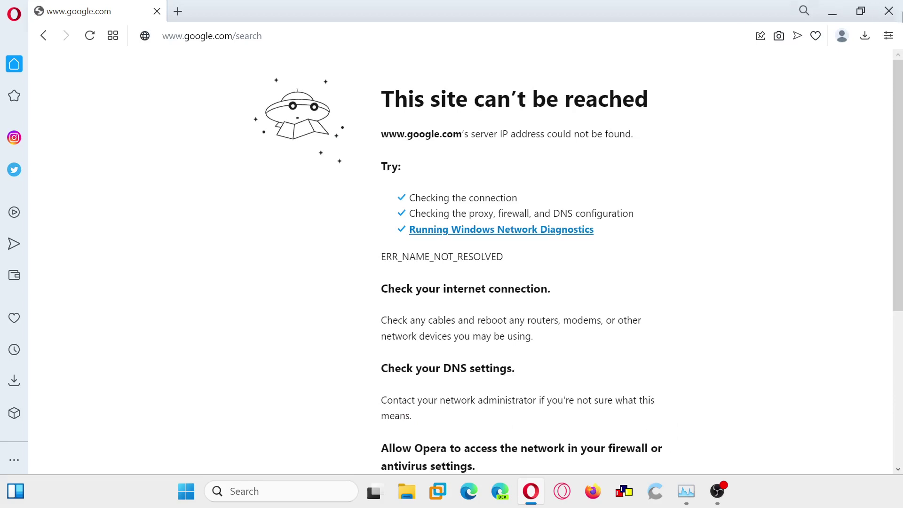
Step: View the Easy setup options for theme and start page, and open Opera's full settings page
{"action": "left_click", "coordinate": [889, 36]}
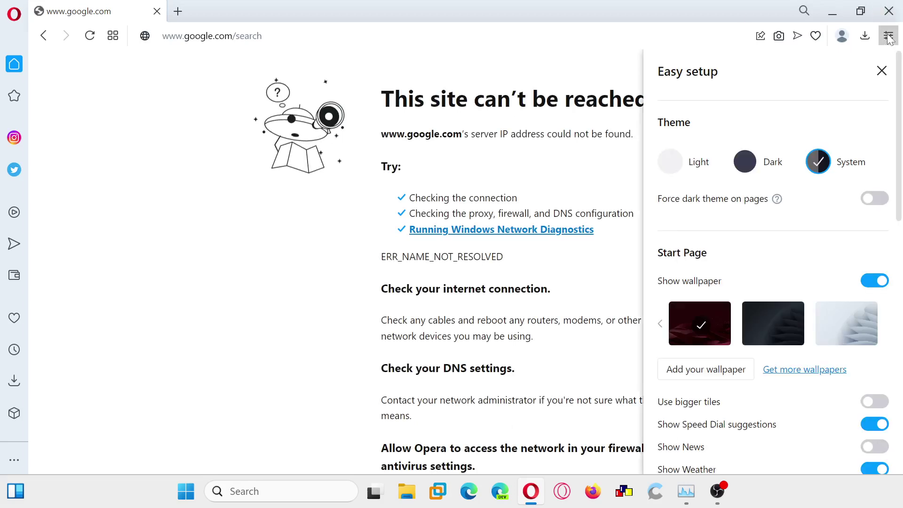
{"action": "left_click", "coordinate": [242, 196]}
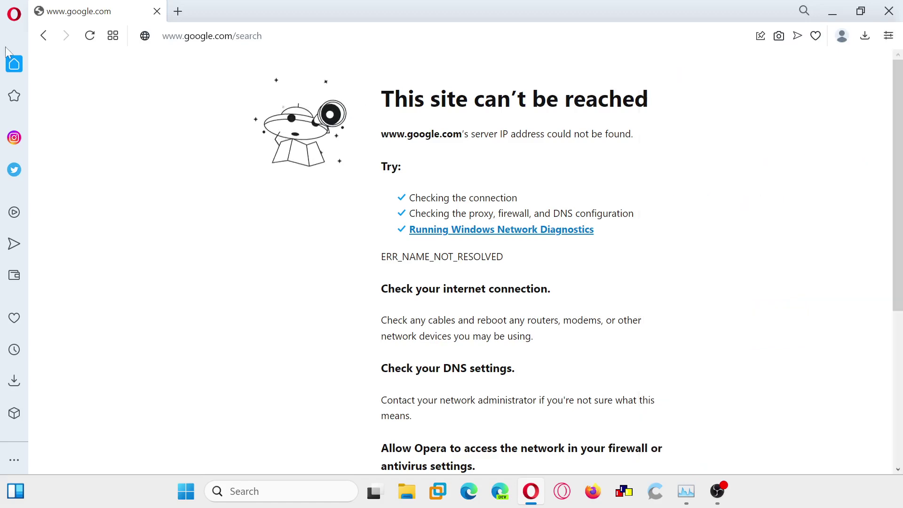
{"action": "left_click", "coordinate": [14, 14]}
{"action": "left_click", "coordinate": [40, 332]}
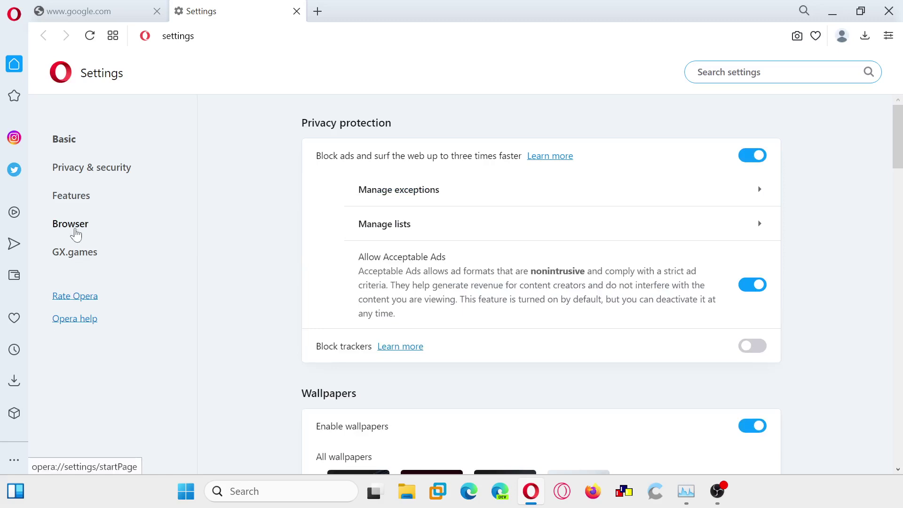
Step: Open the About Opera page to check the browser's version and update status, and close Opera
{"action": "left_click", "coordinate": [14, 14]}
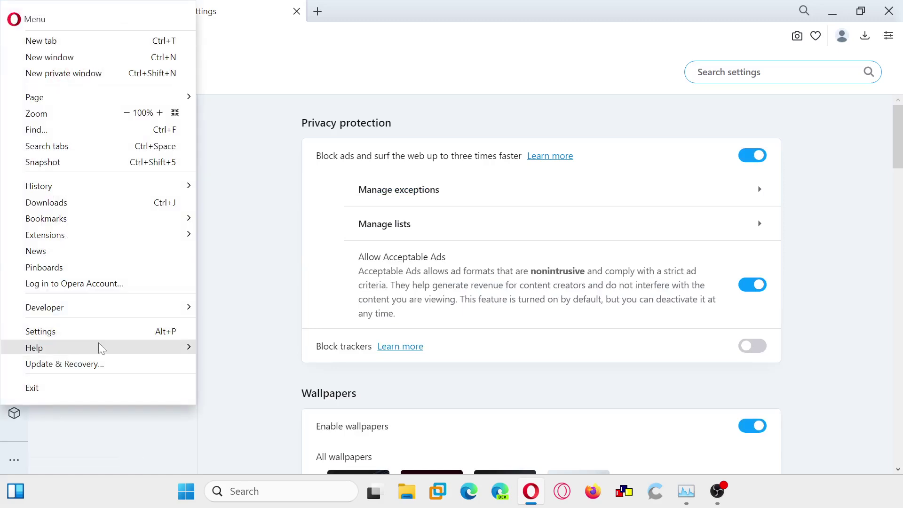
{"action": "mouse_move", "coordinate": [101, 349]}
{"action": "left_click", "coordinate": [230, 373]}
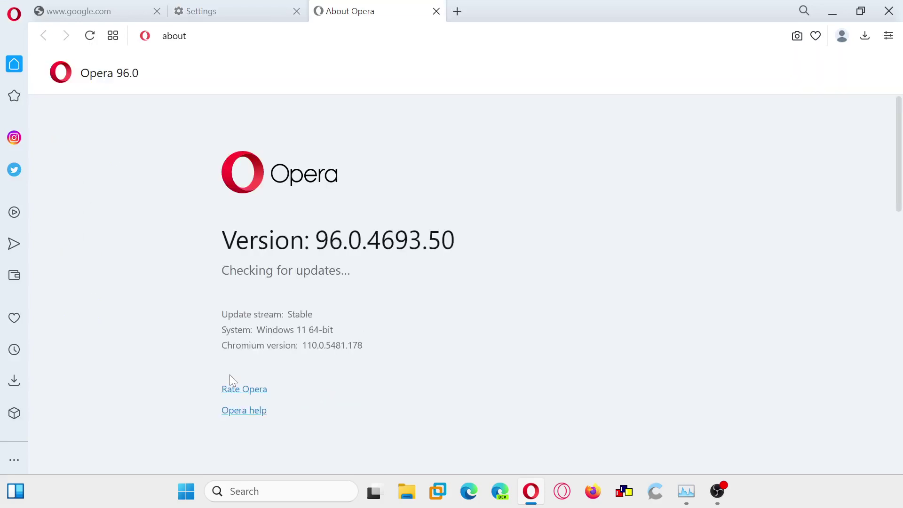
{"action": "left_click", "coordinate": [889, 11]}
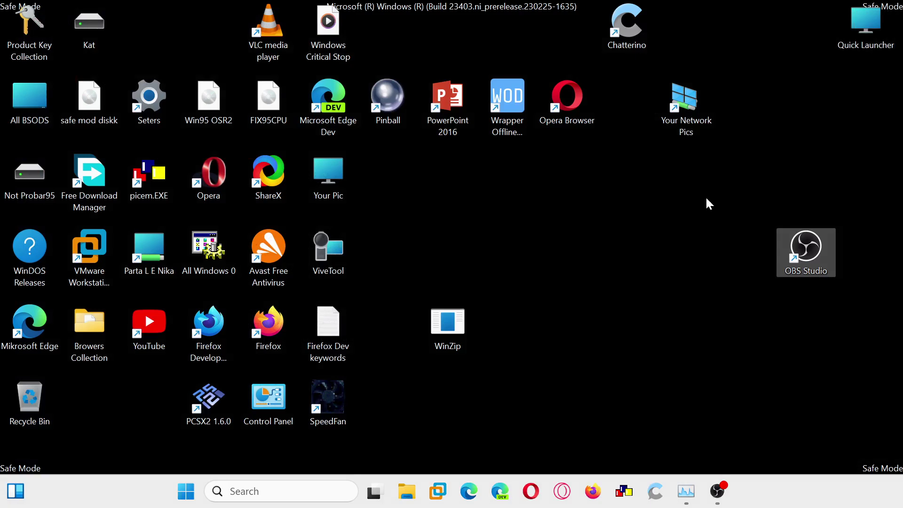